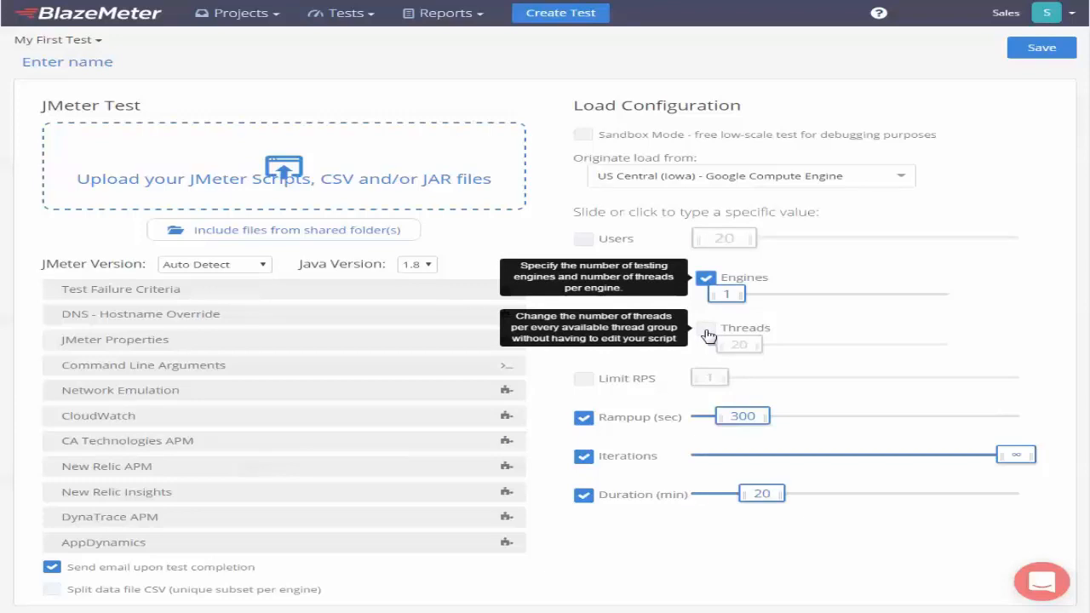
Step: Enable the Threads setting and originate the load from EU West (Ireland) on Amazon Web Services
{"action": "left_click", "coordinate": [707, 332]}
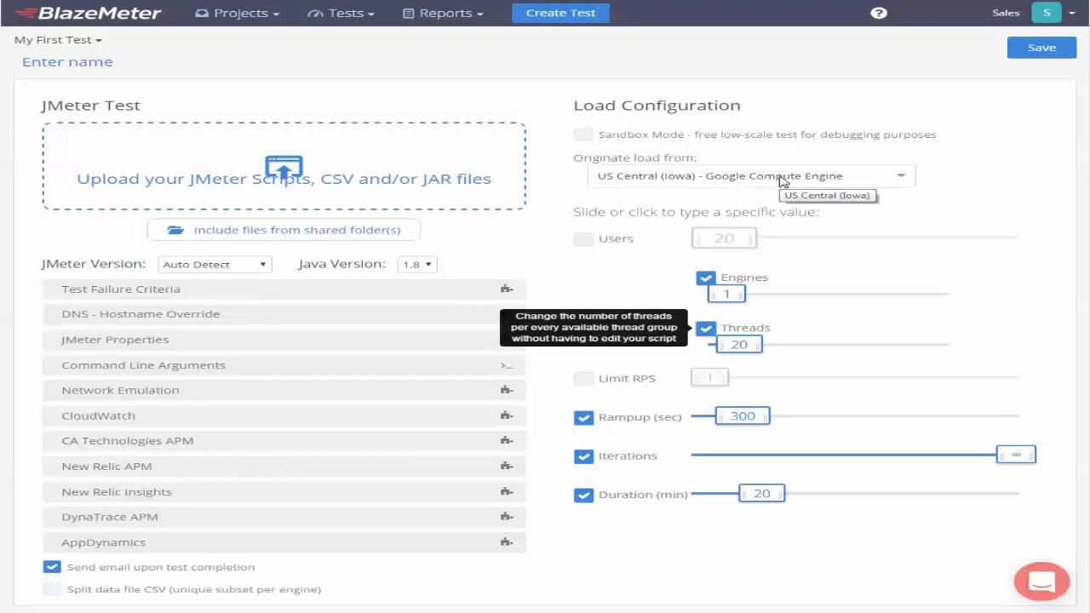
{"action": "left_click", "coordinate": [781, 177]}
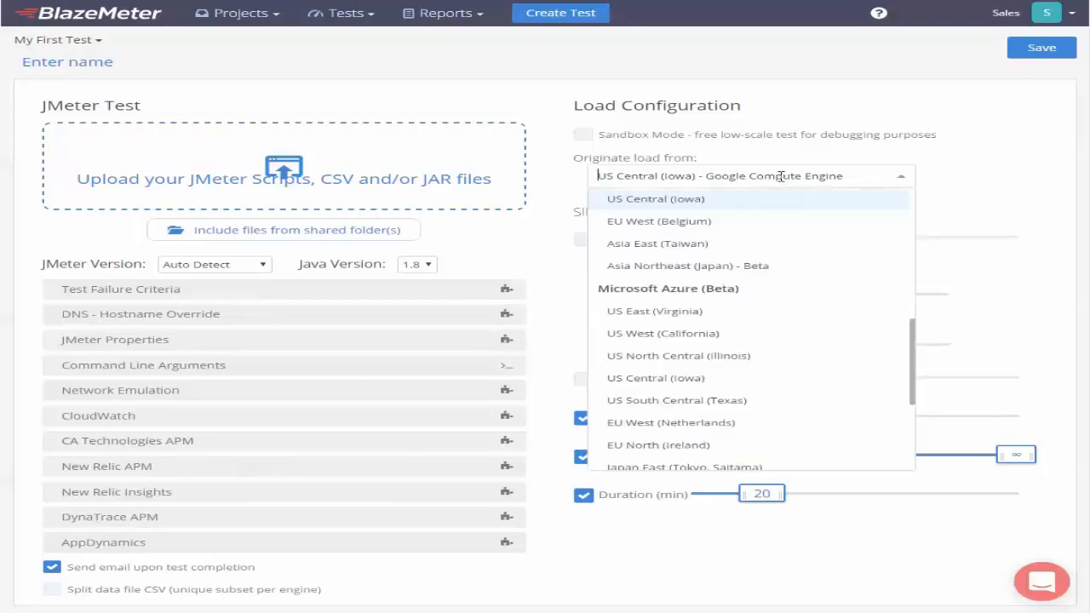
{"action": "type", "text": "EU"}
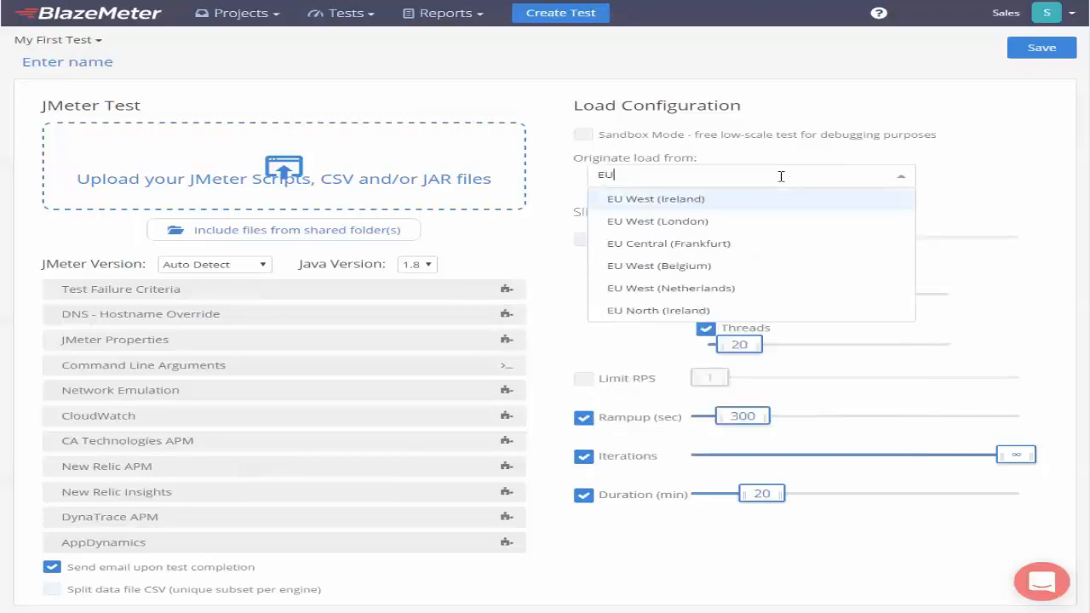
{"action": "left_click", "coordinate": [709, 199]}
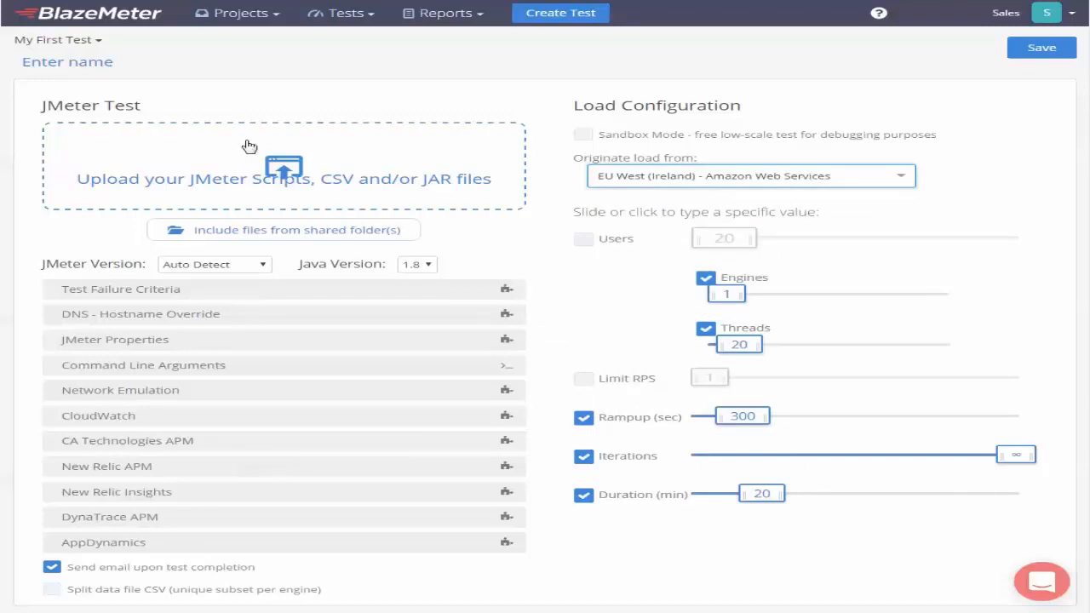
Step: Upload the DemoTest1.jmx script from the CA BlazeMeter Assets folder to the JMeter test
{"action": "left_click", "coordinate": [286, 170]}
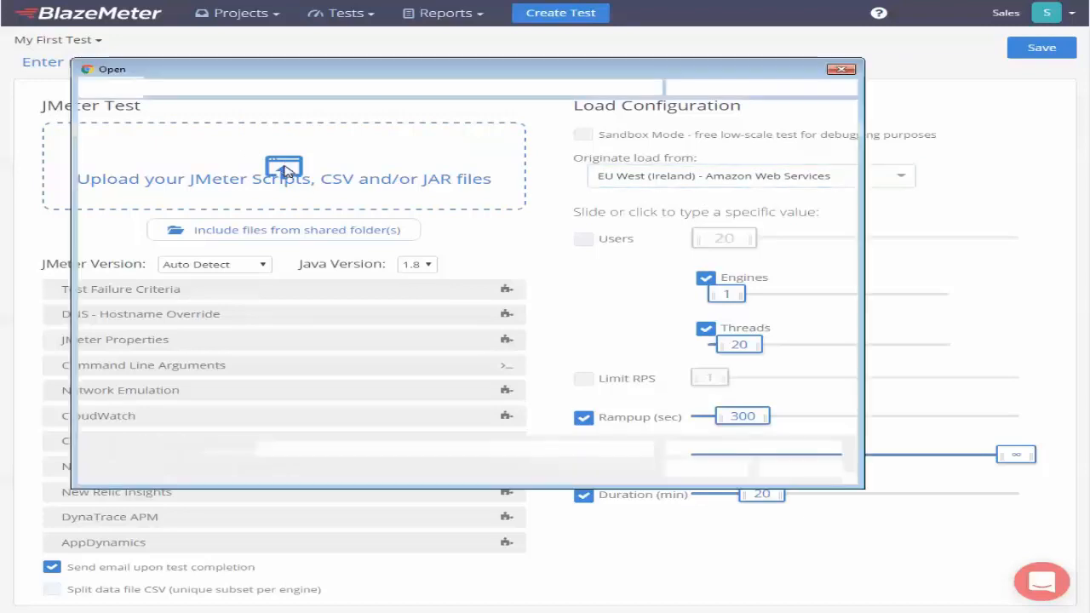
{"action": "left_click", "coordinate": [252, 175]}
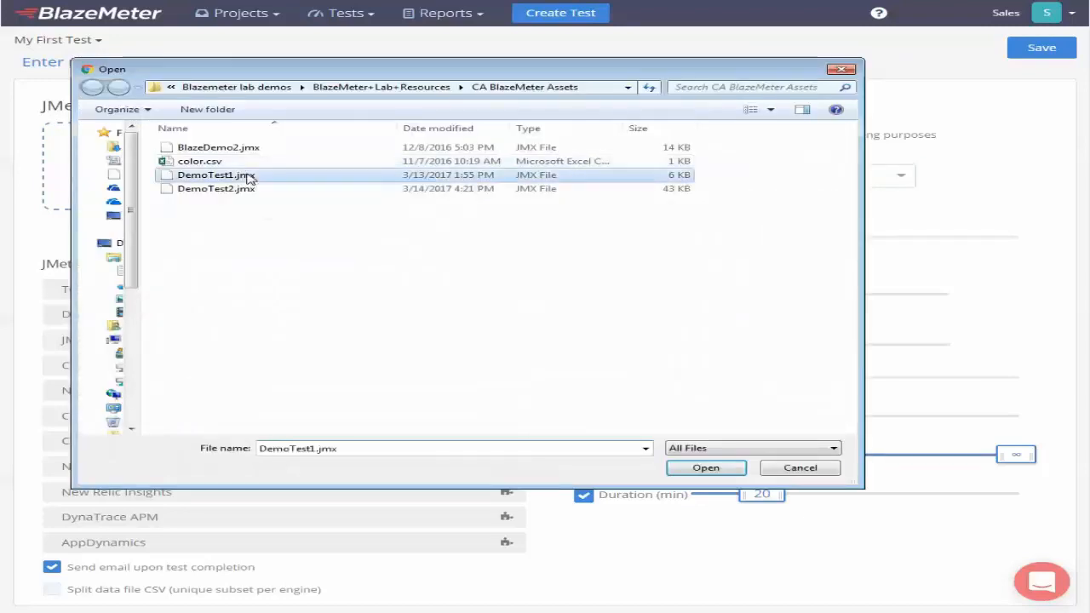
{"action": "left_click", "coordinate": [706, 469]}
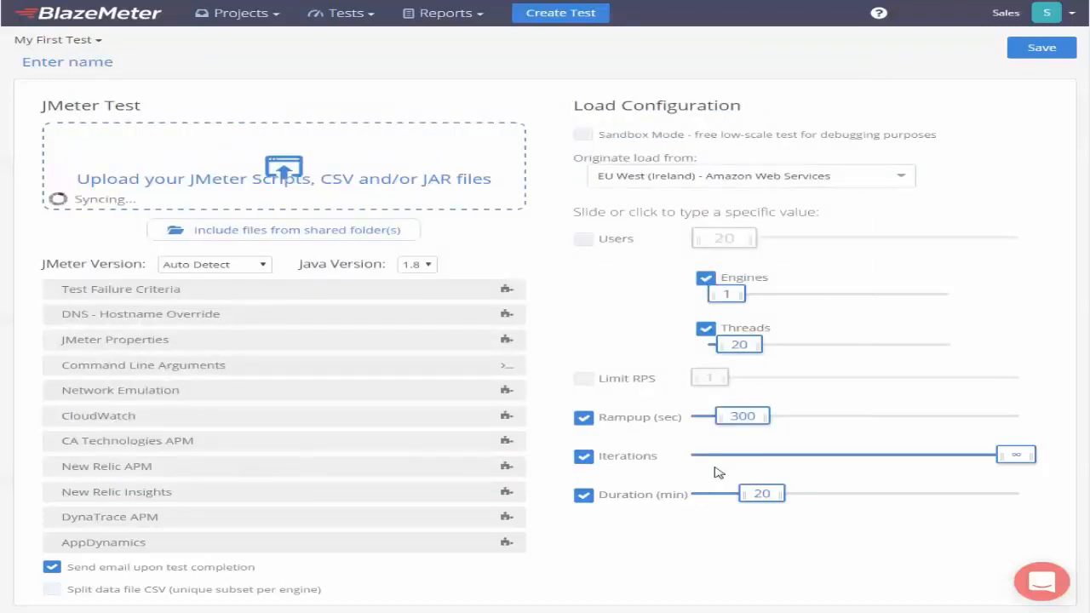
Step: Name the JMeter test "jmeter Test1" and save it
{"action": "left_click", "coordinate": [103, 64]}
{"action": "type", "text": "jmet"}
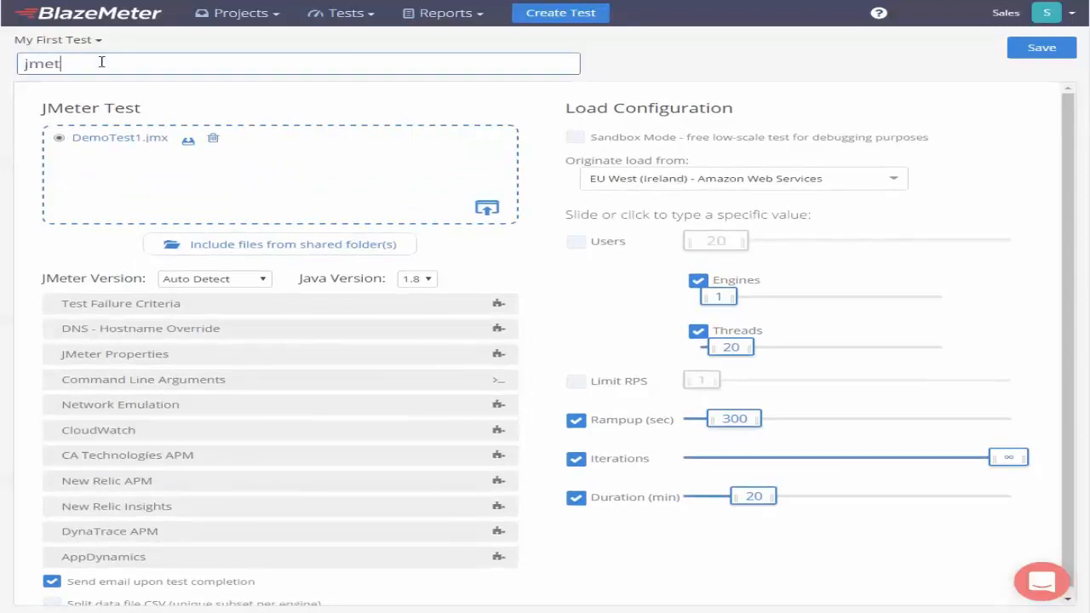
{"action": "type", "text": "er Test1"}
{"action": "left_click", "coordinate": [1053, 53]}
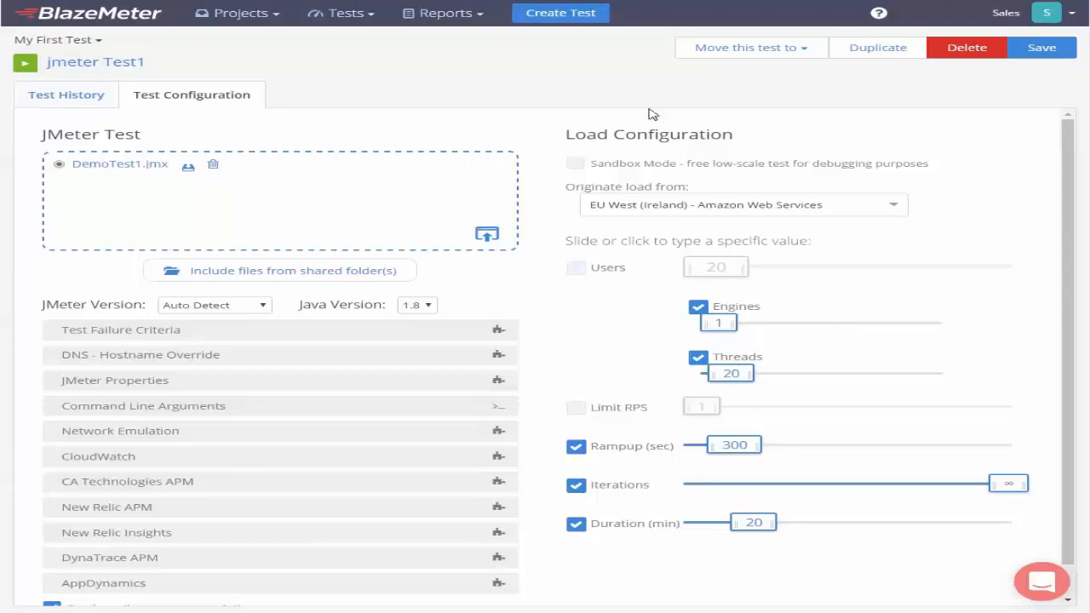
Step: Create a new URL/API test and name it "URL/API Test"
{"action": "left_click", "coordinate": [568, 17]}
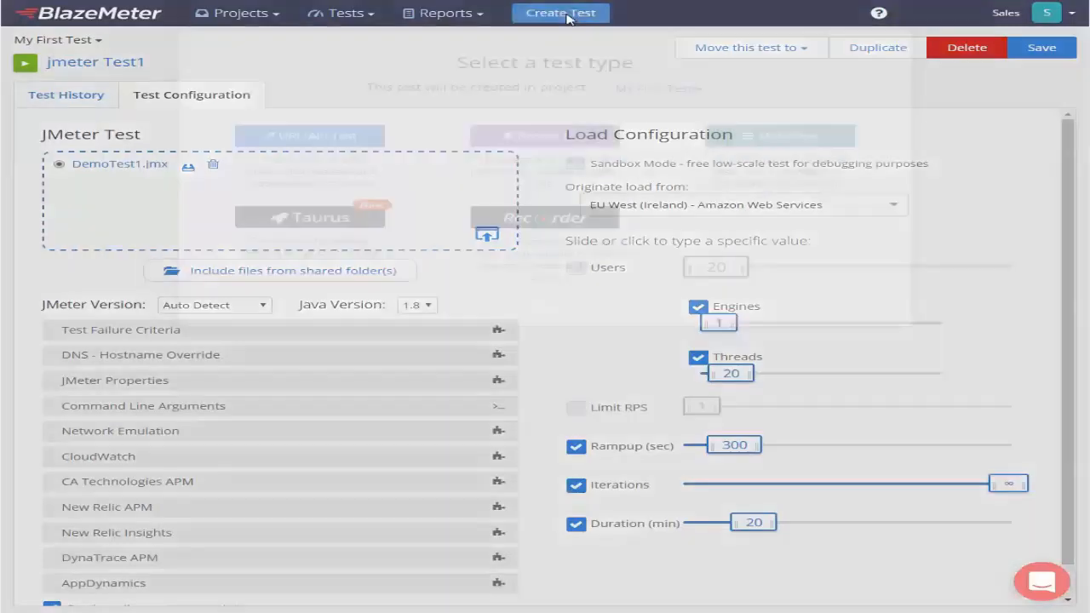
{"action": "left_click", "coordinate": [353, 191]}
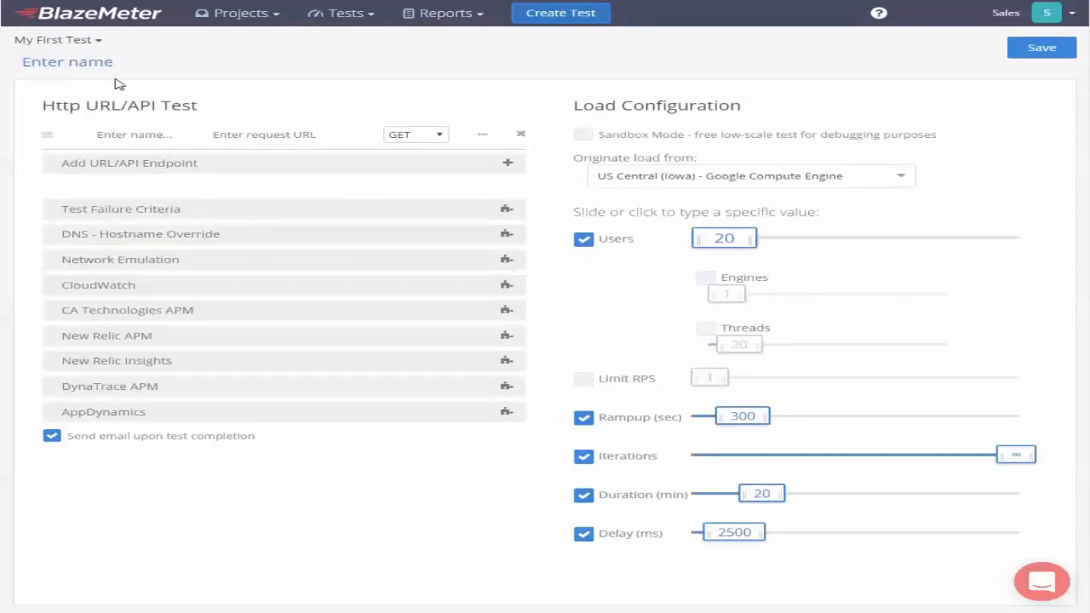
{"action": "left_click", "coordinate": [88, 63]}
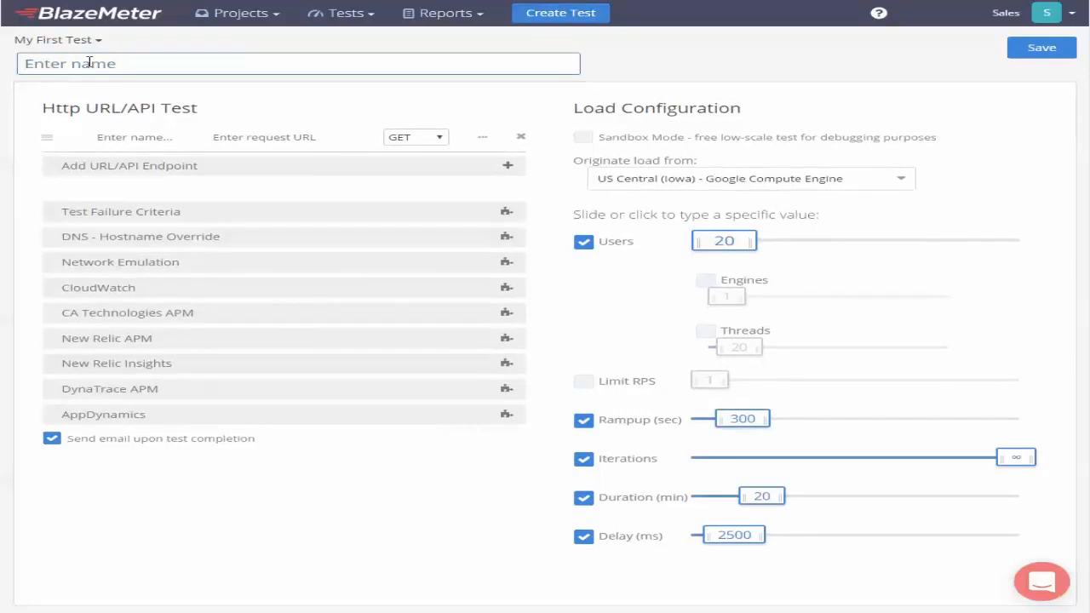
{"action": "type", "text": "URL/API Test"}
{"action": "left_click", "coordinate": [160, 138]}
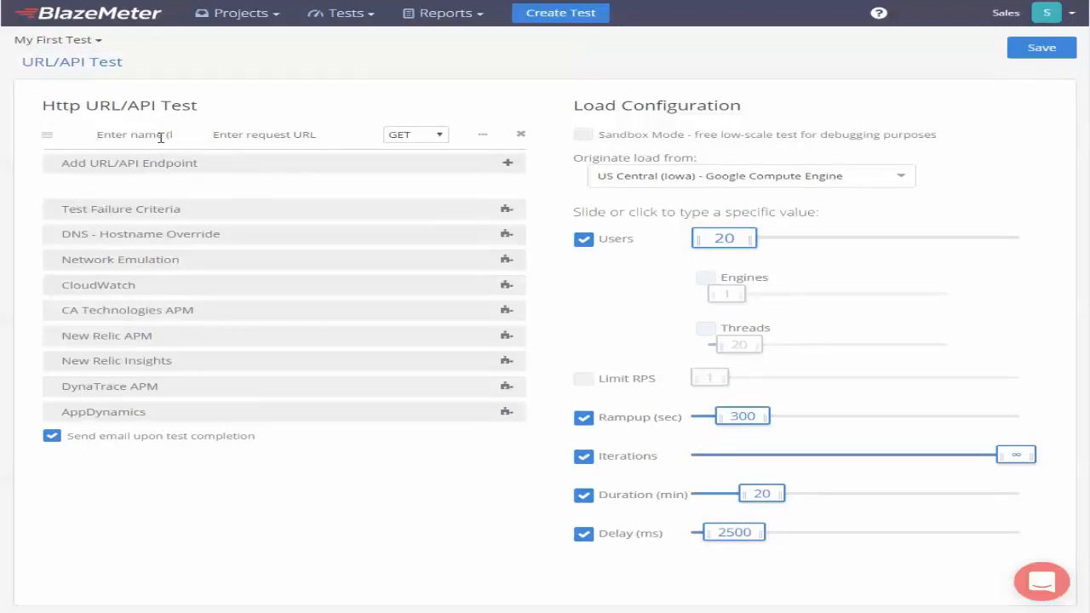
{"action": "type", "text": "Label 1"}
{"action": "left_click", "coordinate": [266, 137]}
{"action": "type", "text": "www.blazede"}
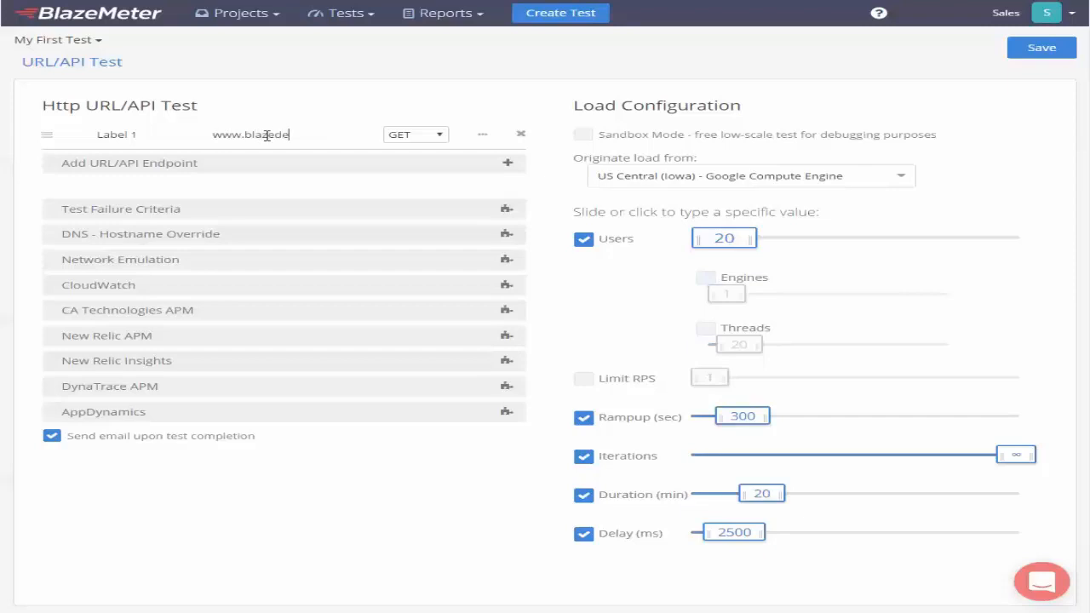
{"action": "type", "text": "mo.com"}
Step: Originate the URL/API test's load from US West (Oregon) on Google Compute Engine
{"action": "left_click", "coordinate": [778, 178]}
{"action": "type", "text": "us"}
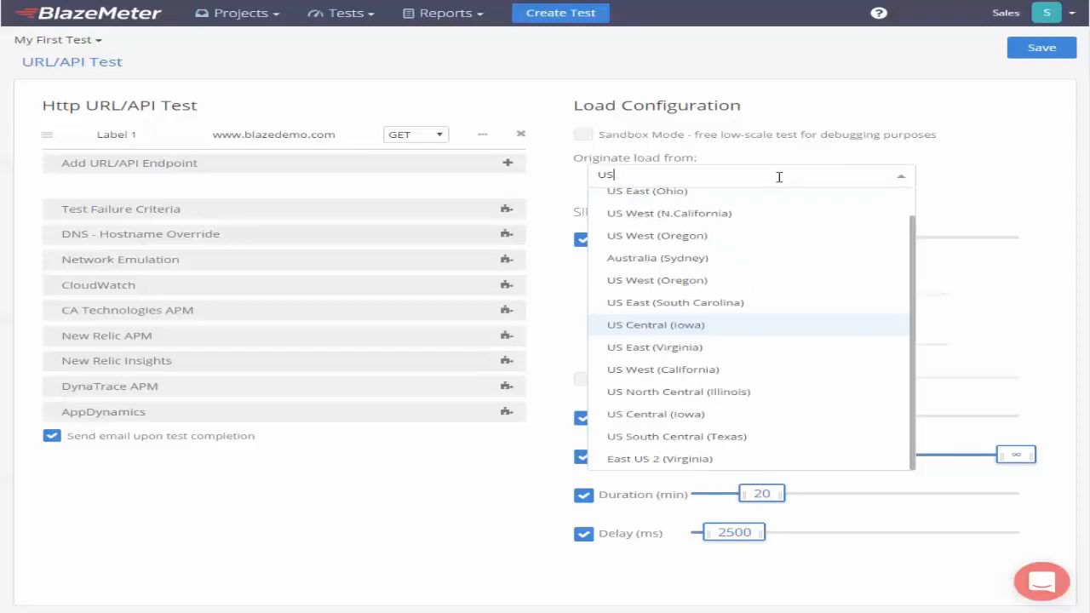
{"action": "left_click", "coordinate": [720, 280]}
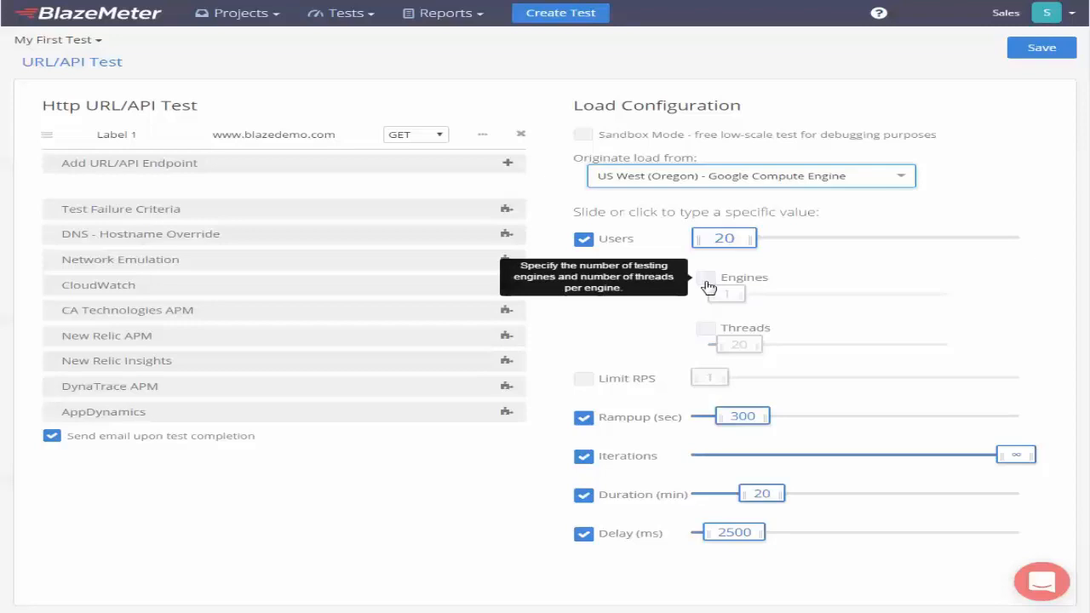
Step: Switch the load from users to engines and threads, and set the threads to 5
{"action": "left_click", "coordinate": [705, 279]}
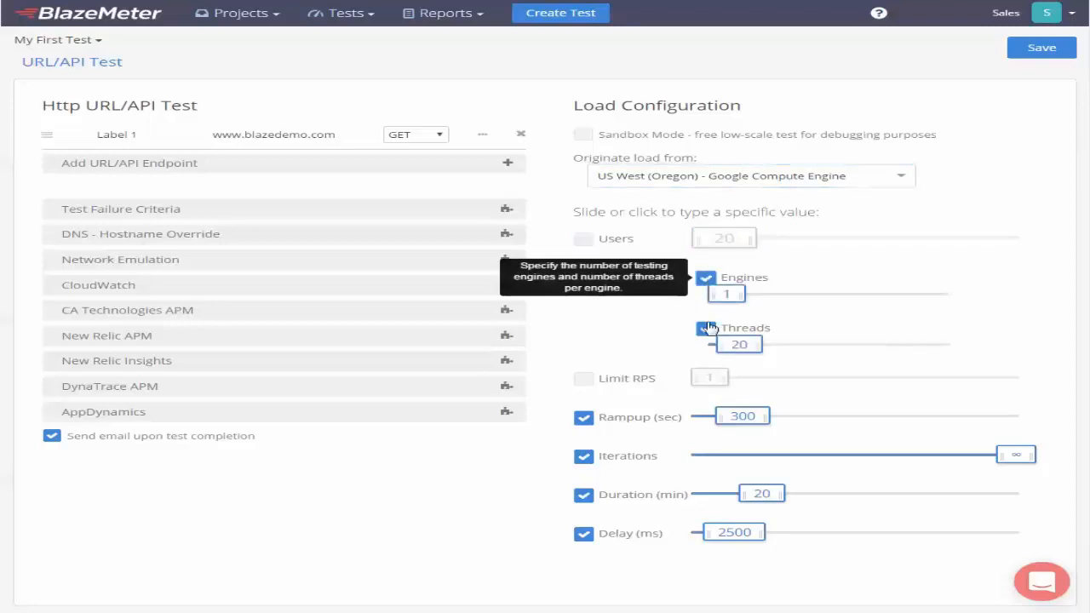
{"action": "left_click", "coordinate": [748, 344]}
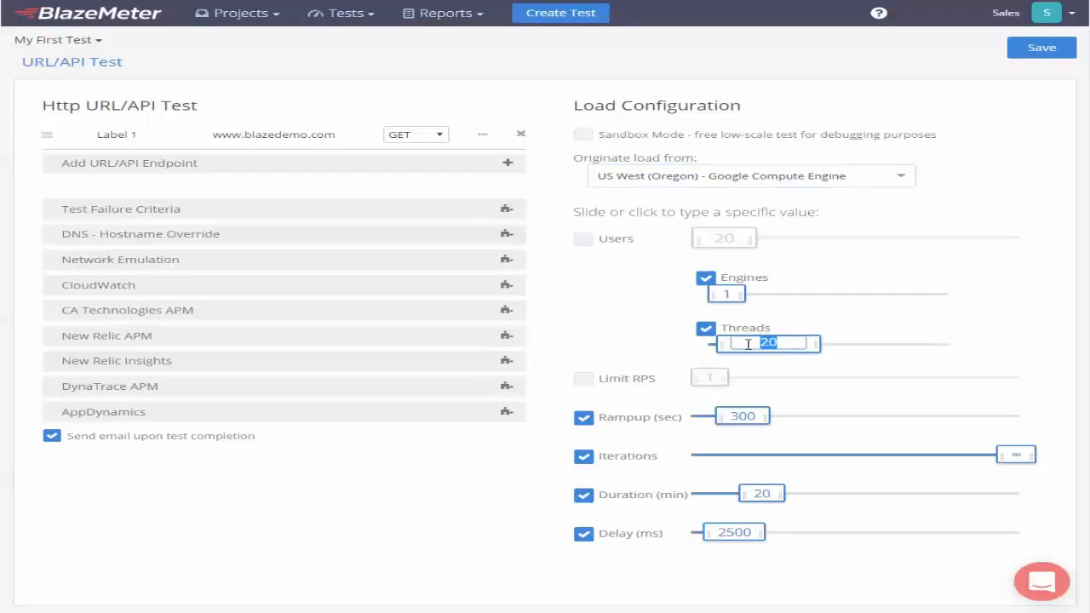
{"action": "type", "text": "5"}
{"action": "left_click", "coordinate": [683, 352]}
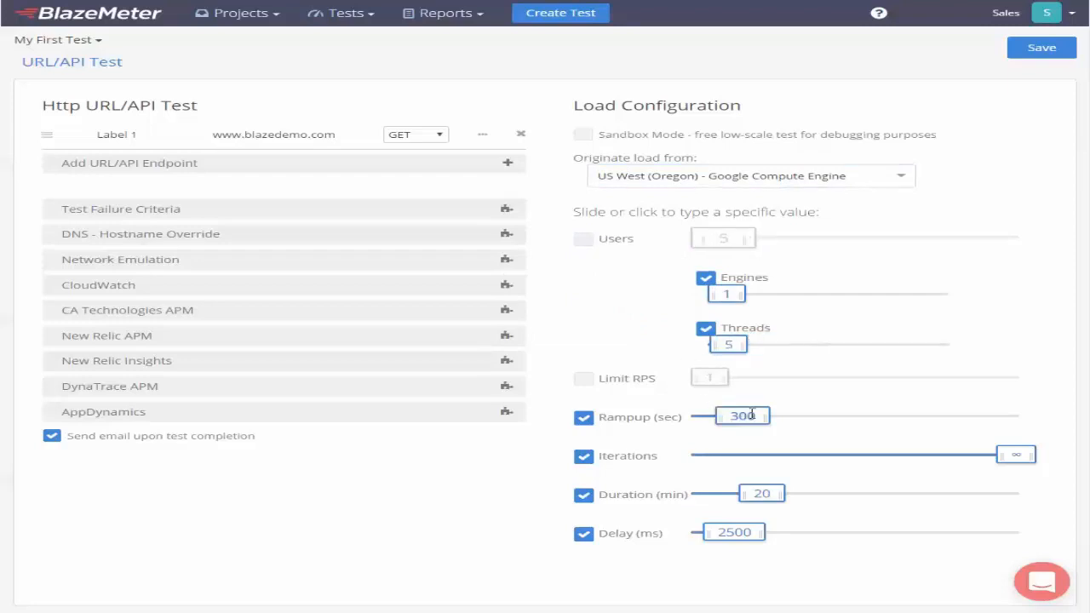
Step: Set the ramp-up to 400 seconds and the duration to 10 minutes, and save the URL/API test
{"action": "left_click", "coordinate": [739, 419]}
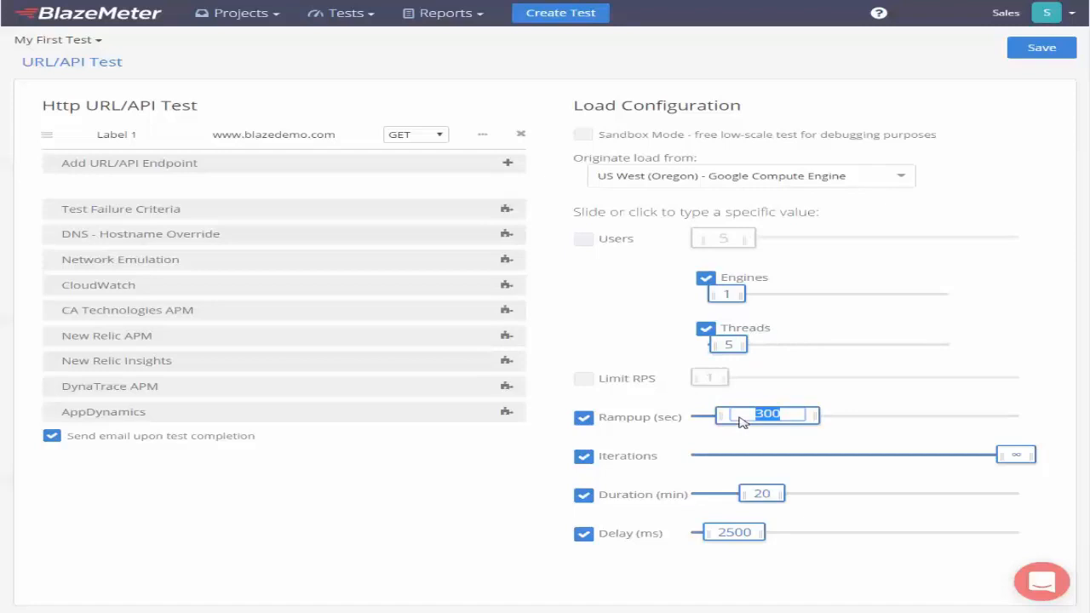
{"action": "type", "text": "400"}
{"action": "left_click", "coordinate": [762, 493]}
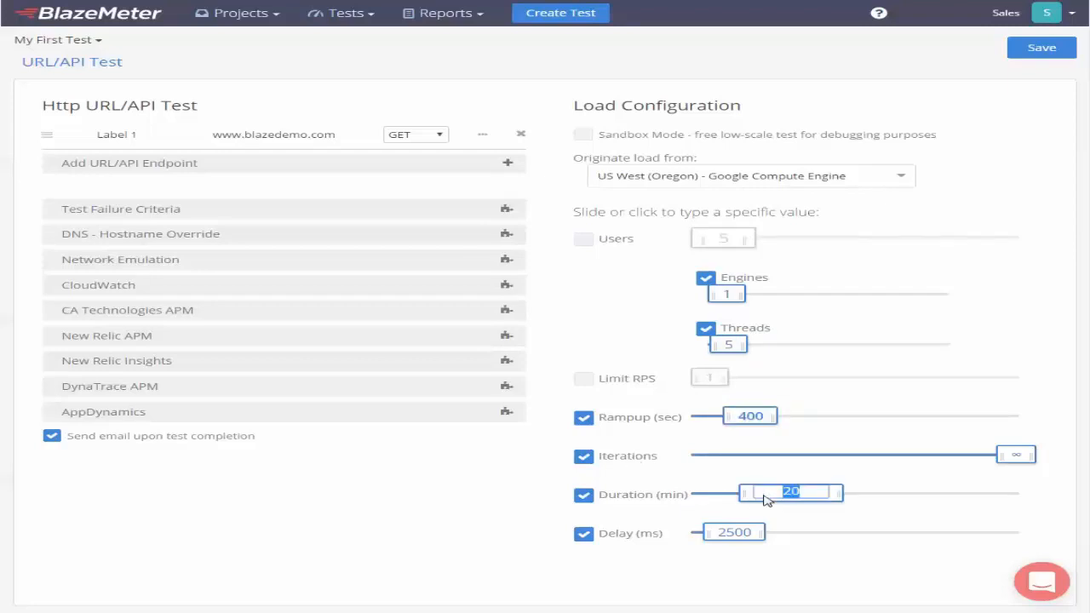
{"action": "type", "text": "10"}
{"action": "left_click", "coordinate": [703, 509]}
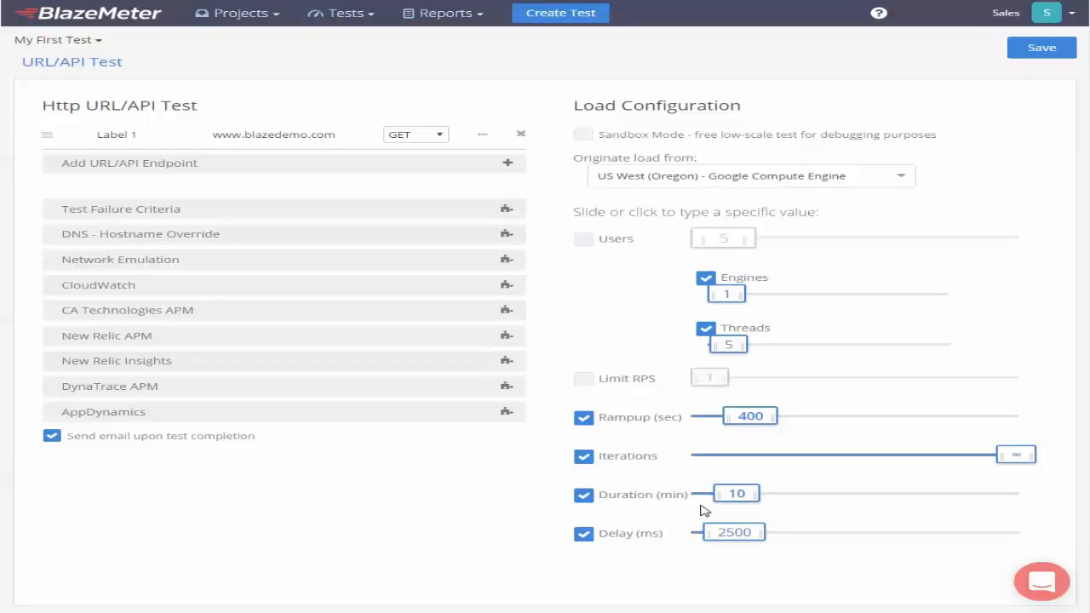
{"action": "left_click", "coordinate": [1039, 55]}
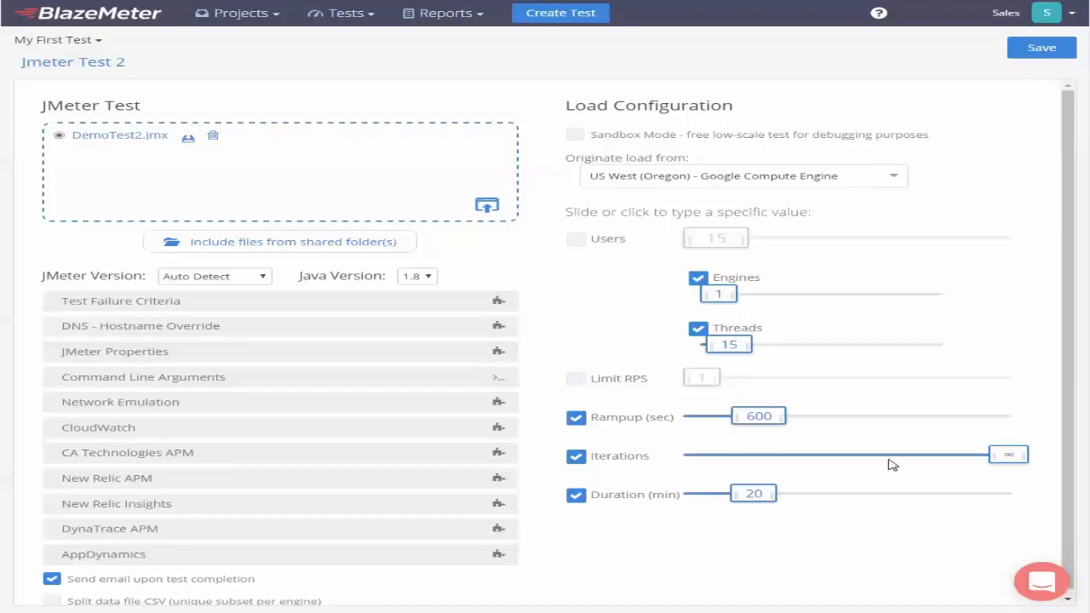
Step: Save Jmeter Test 2 and open the My First Test project to list its tests
{"action": "left_click", "coordinate": [1046, 51]}
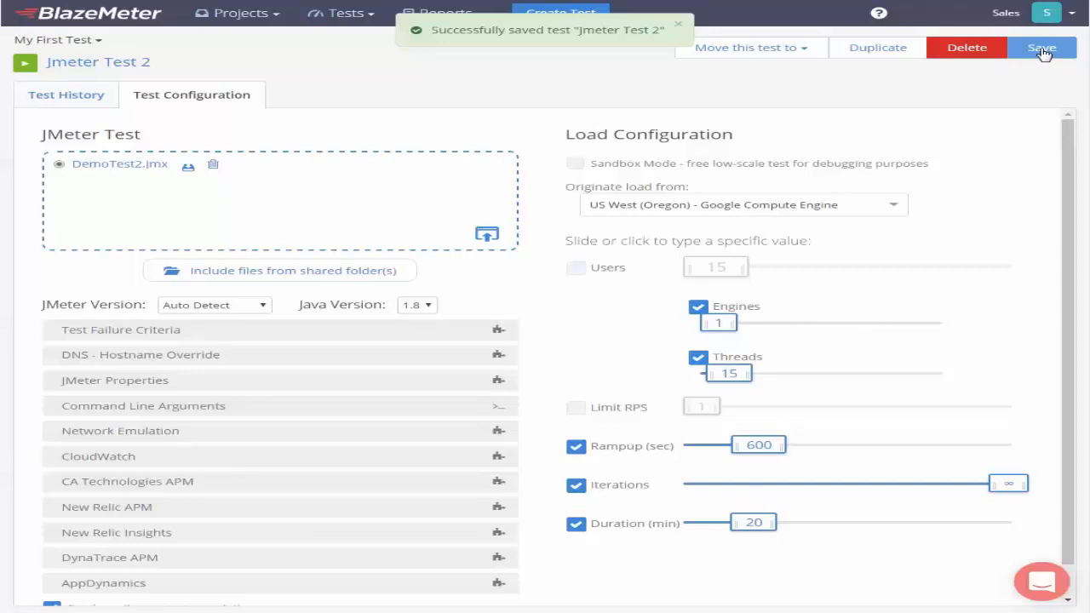
{"action": "left_click", "coordinate": [277, 15]}
{"action": "left_click", "coordinate": [265, 75]}
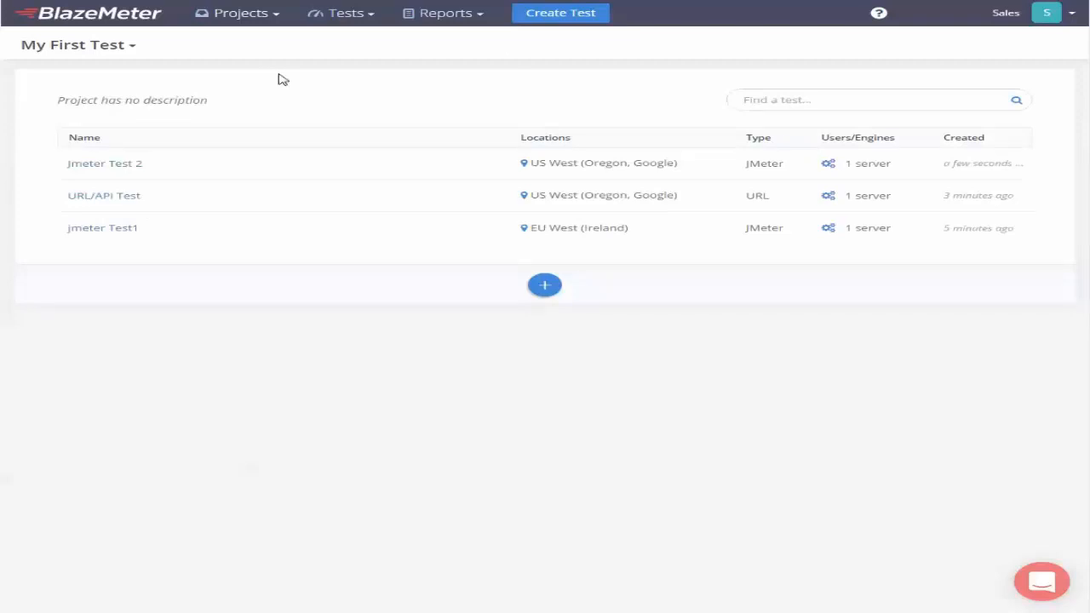
Step: Create a multi test and add Jmeter Test 2, URL/API Test and jmeter Test1 as its scenarios
{"action": "left_click", "coordinate": [574, 21]}
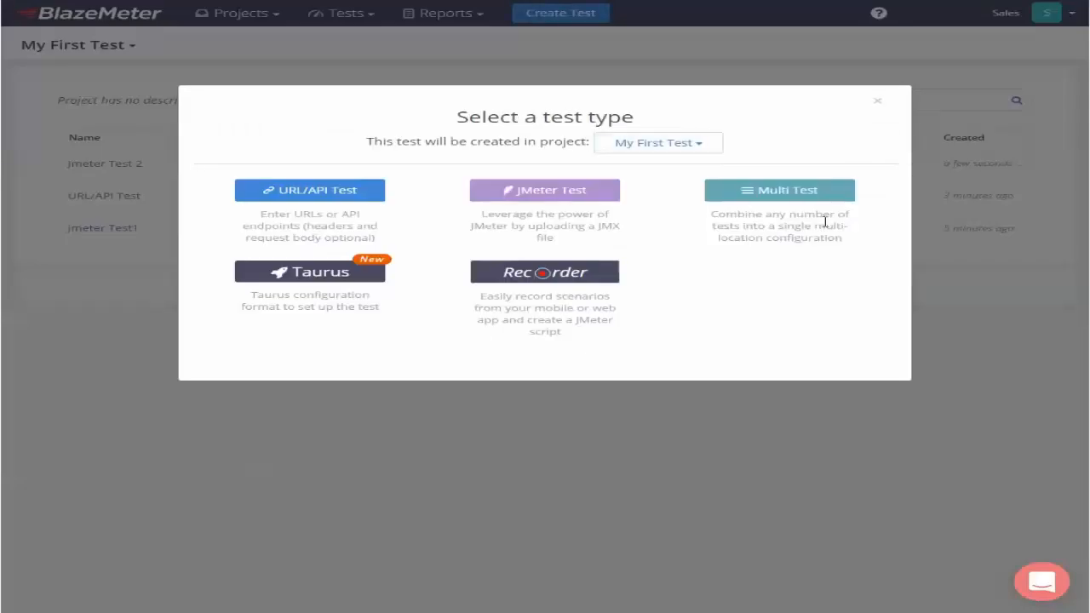
{"action": "left_click", "coordinate": [813, 191]}
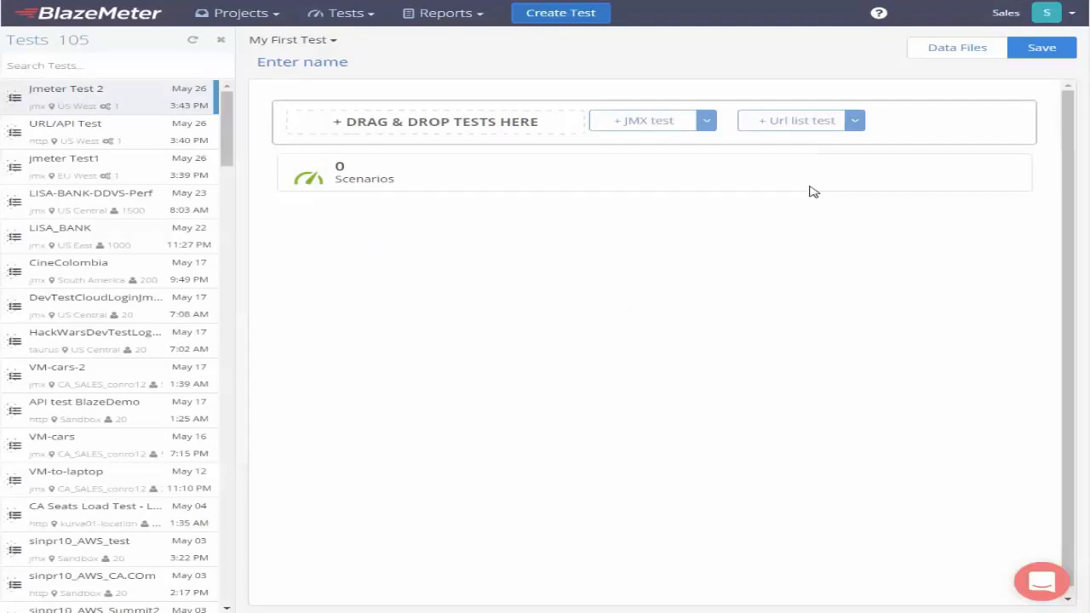
{"action": "left_click_drag", "start_coordinate": [63, 104], "coordinate": [341, 139]}
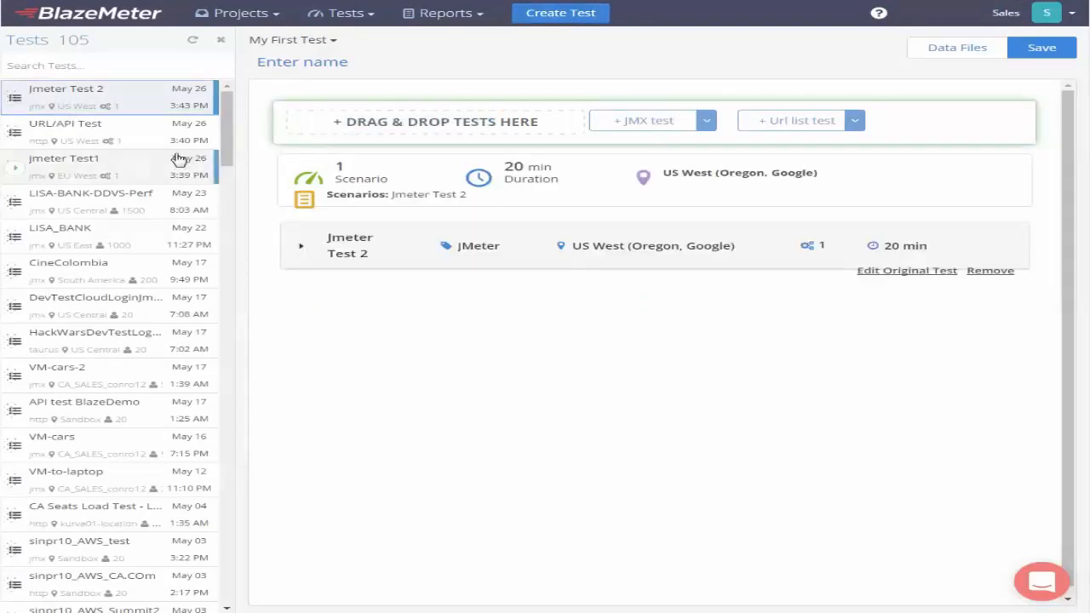
{"action": "left_click_drag", "start_coordinate": [170, 132], "coordinate": [491, 141]}
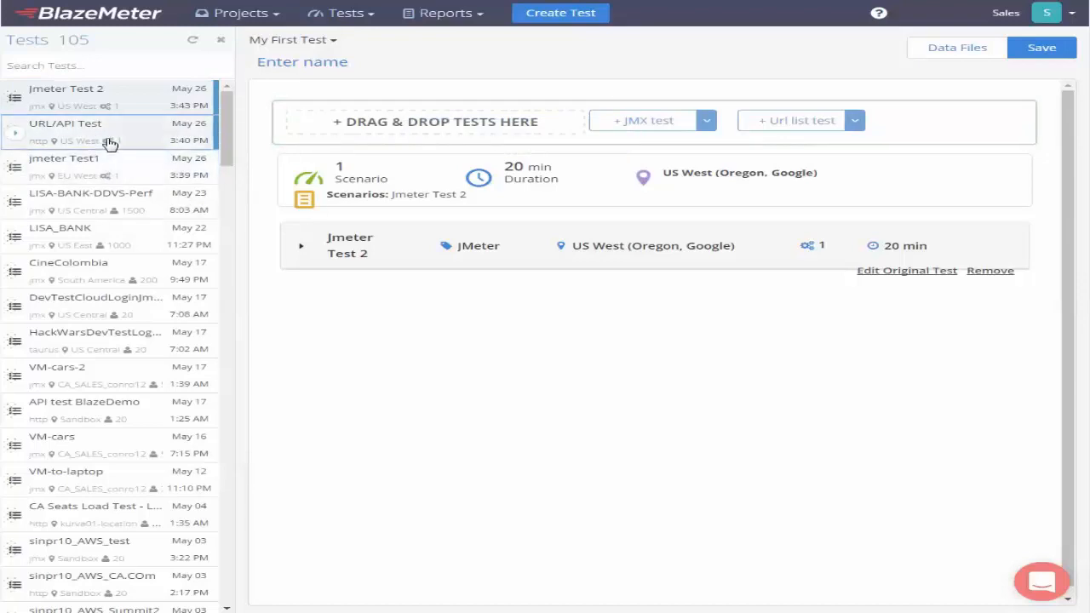
{"action": "left_click_drag", "start_coordinate": [107, 138], "coordinate": [389, 129]}
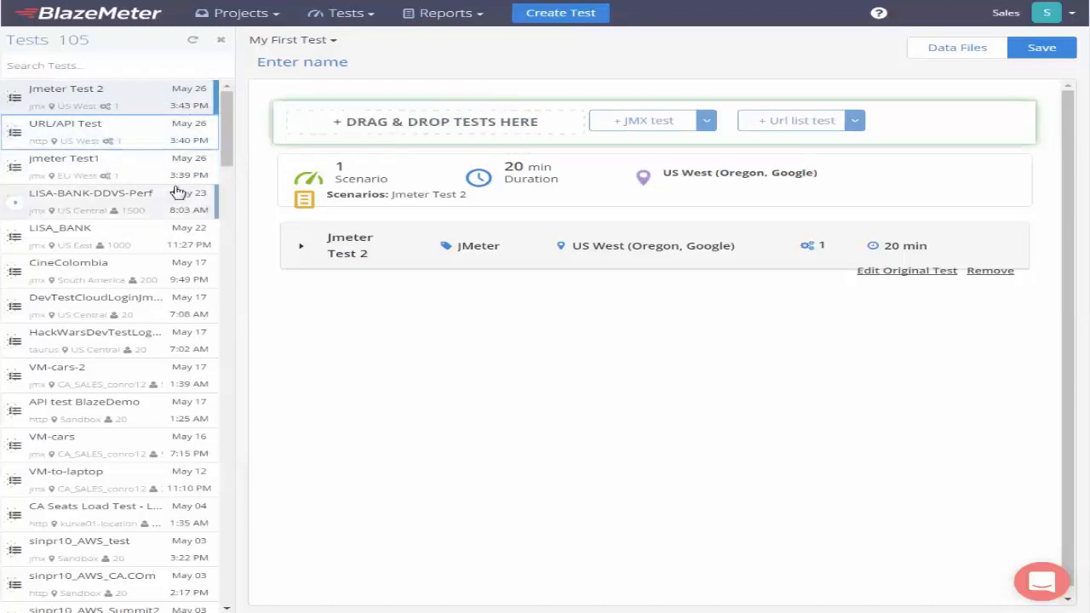
{"action": "left_click_drag", "start_coordinate": [93, 170], "coordinate": [382, 126]}
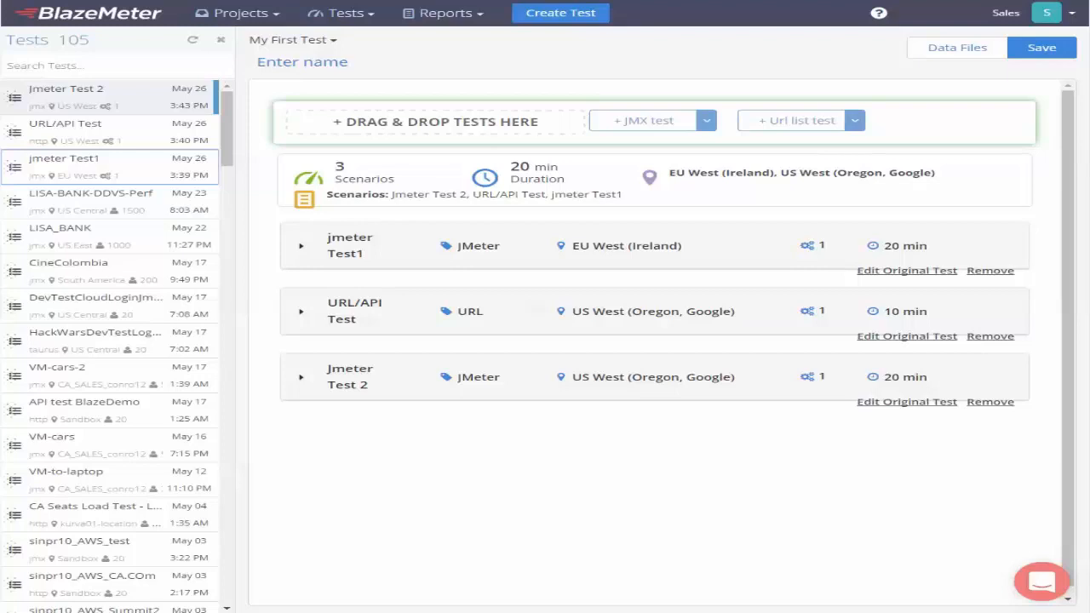
Step: Name the multi test "Multi Test 1"
{"action": "left_click", "coordinate": [309, 67]}
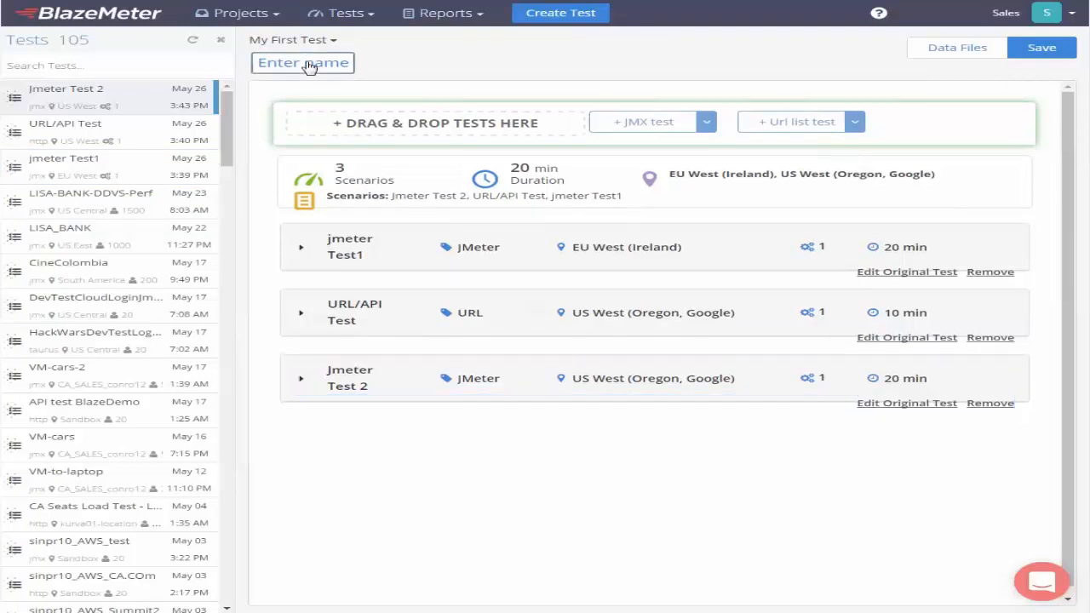
{"action": "type", "text": "Multi Test "}
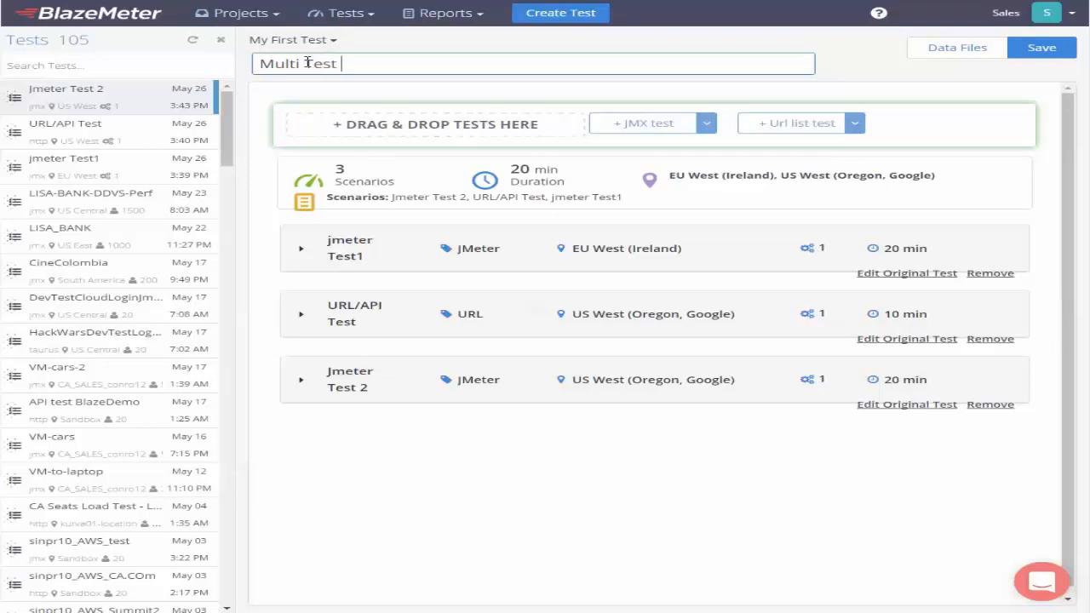
{"action": "type", "text": "1"}
Step: Edit the original Jmeter Test 2 and set its load origin to US East (Virginia) - Amazon Web Services
{"action": "left_click", "coordinate": [913, 411]}
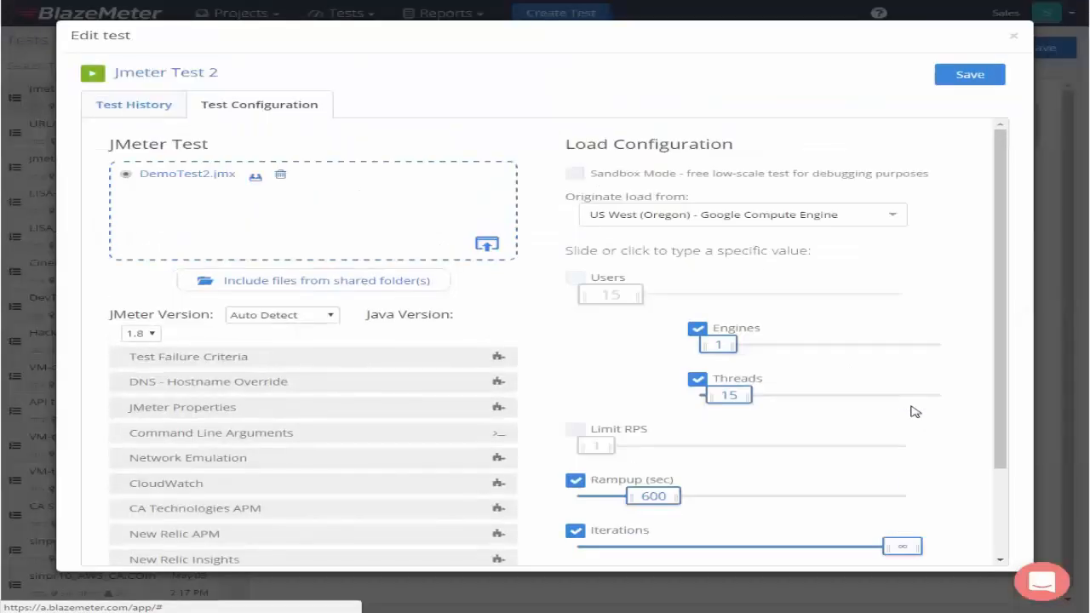
{"action": "left_click", "coordinate": [705, 220]}
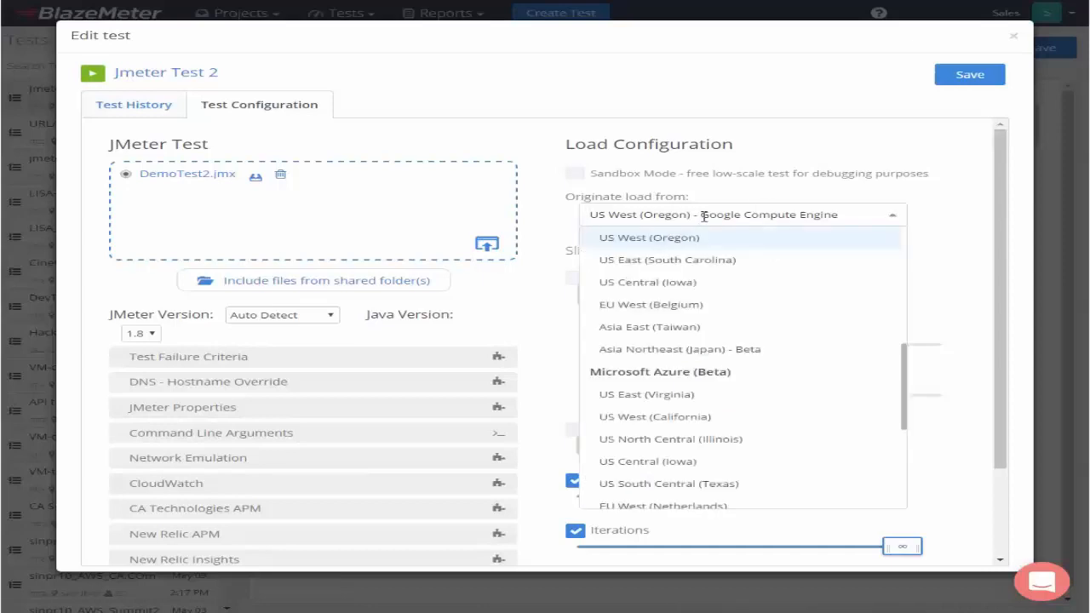
{"action": "type", "text": "US East"}
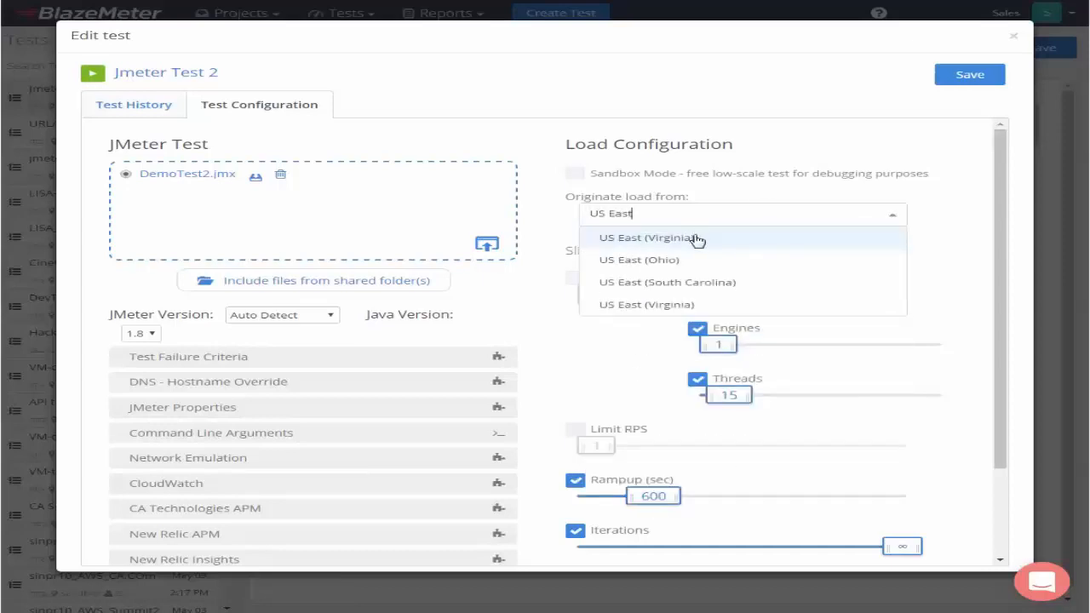
{"action": "left_click", "coordinate": [696, 241]}
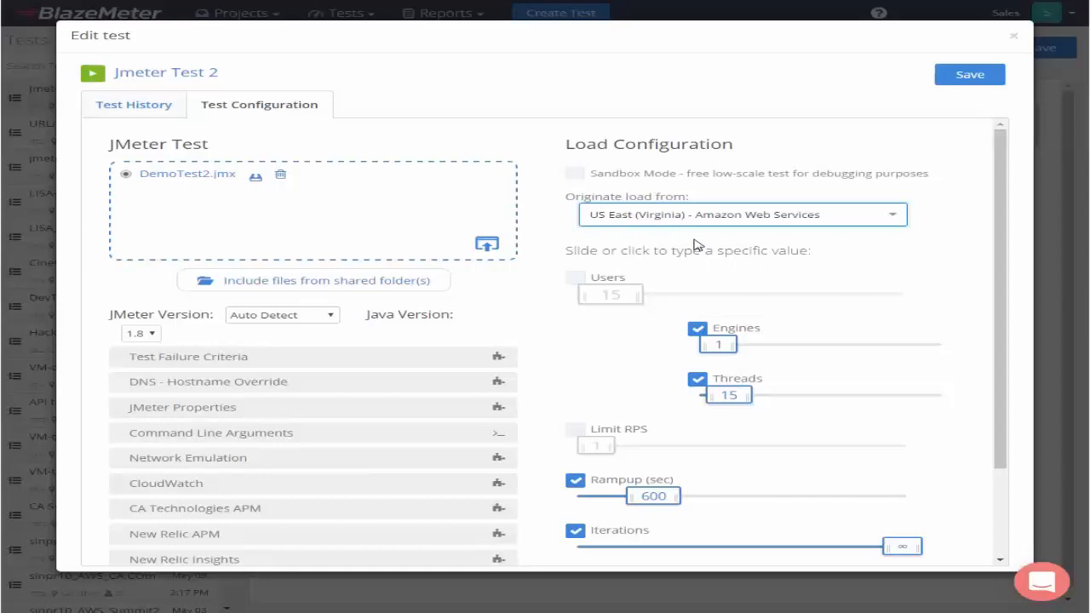
Step: Set Jmeter Test 2's threads to 25 and save the test
{"action": "left_click", "coordinate": [732, 396]}
{"action": "type", "text": "25"}
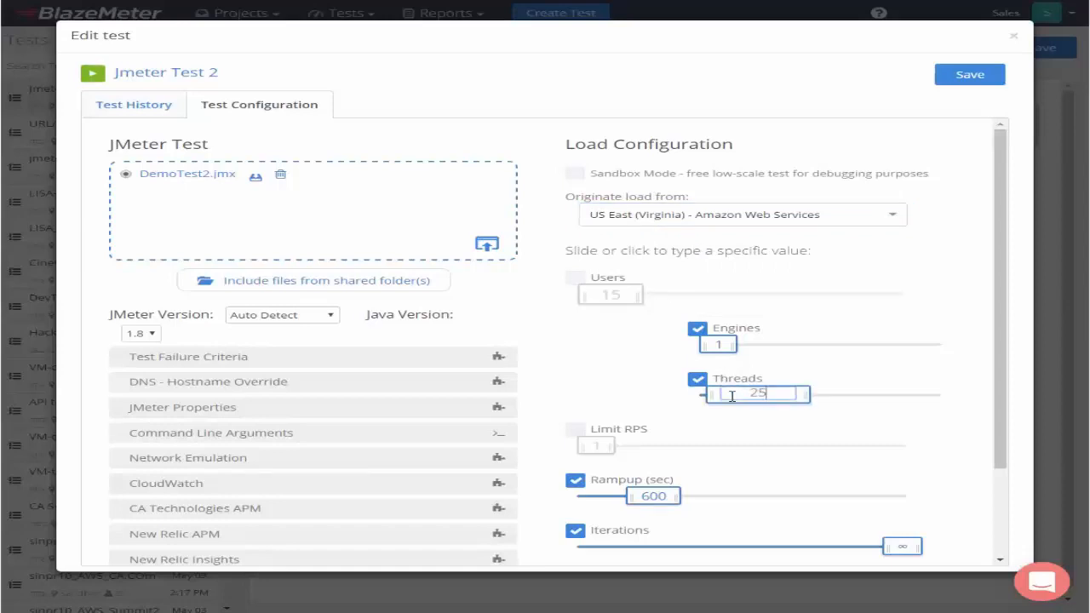
{"action": "left_click", "coordinate": [617, 410]}
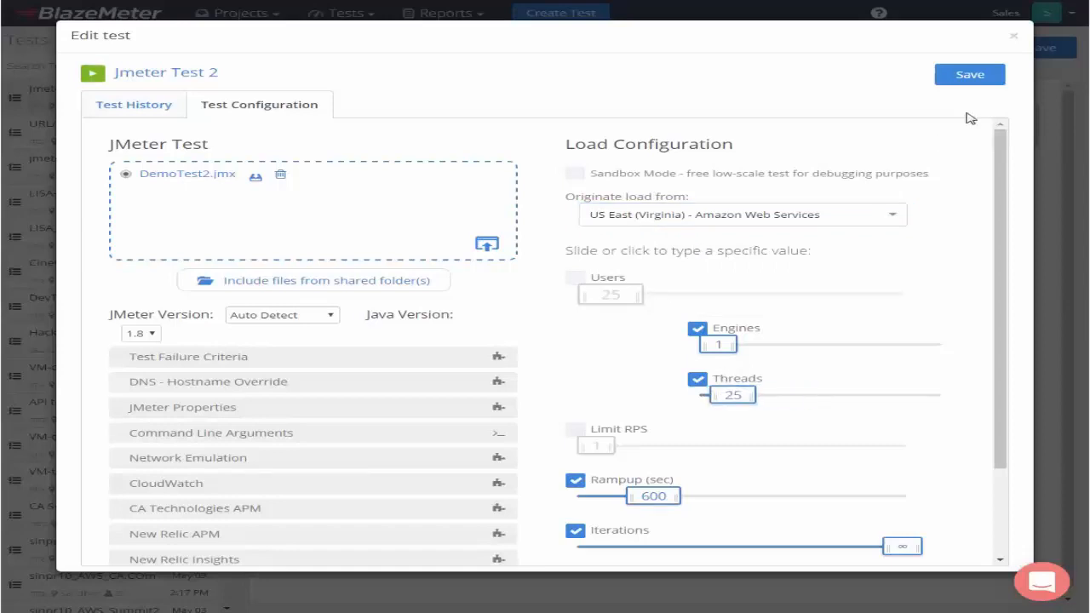
{"action": "left_click", "coordinate": [971, 78]}
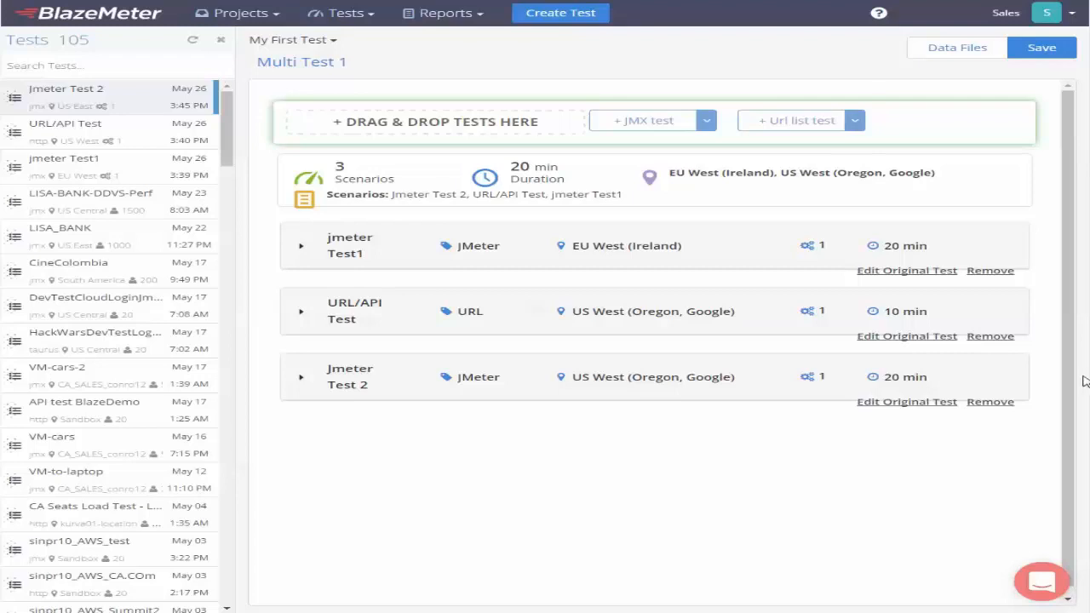
Step: Upload color.csv as a shared data file for Multi Test 1 and save the multi test
{"action": "left_click", "coordinate": [964, 53]}
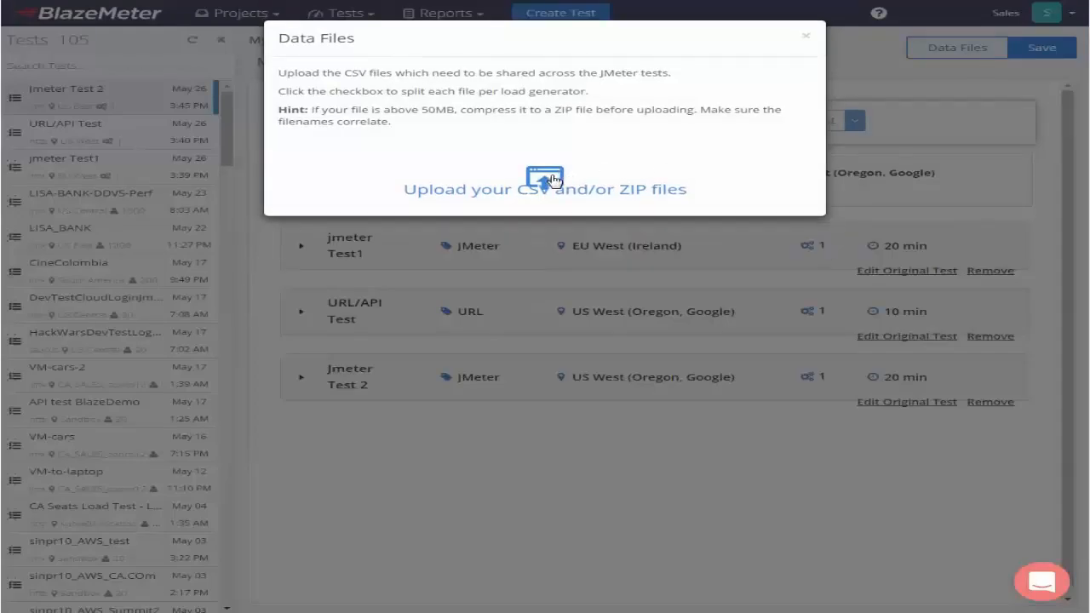
{"action": "left_click", "coordinate": [553, 179]}
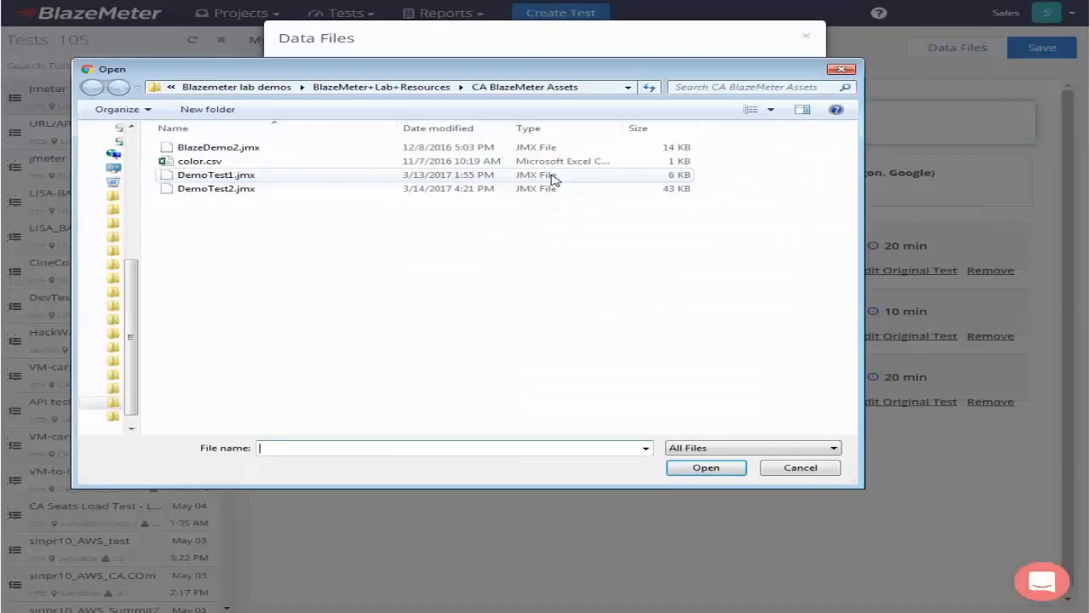
{"action": "left_click", "coordinate": [199, 162]}
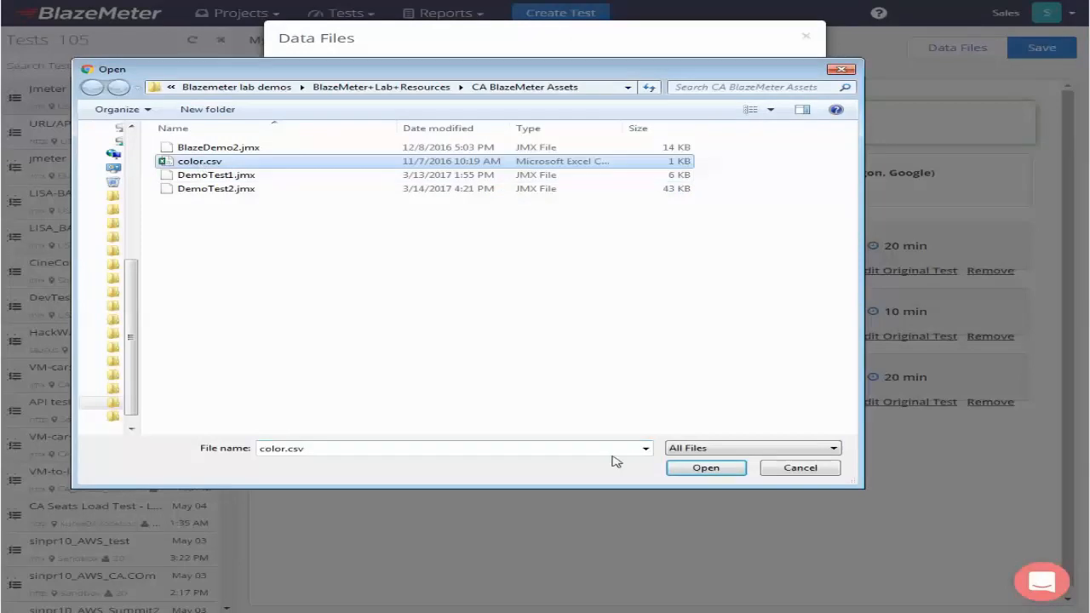
{"action": "left_click", "coordinate": [703, 468]}
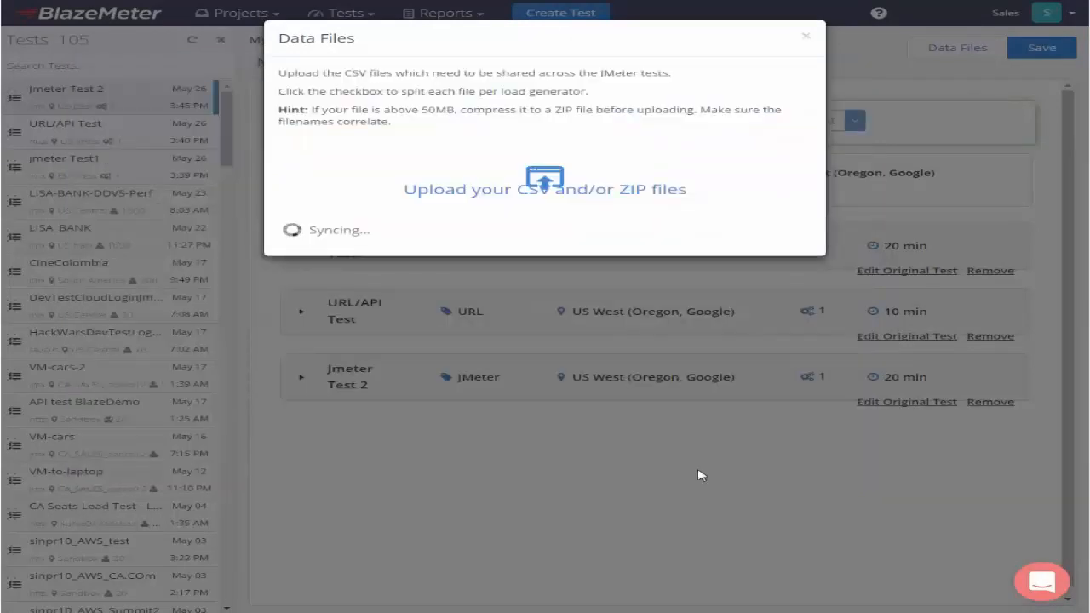
{"action": "left_click", "coordinate": [591, 209]}
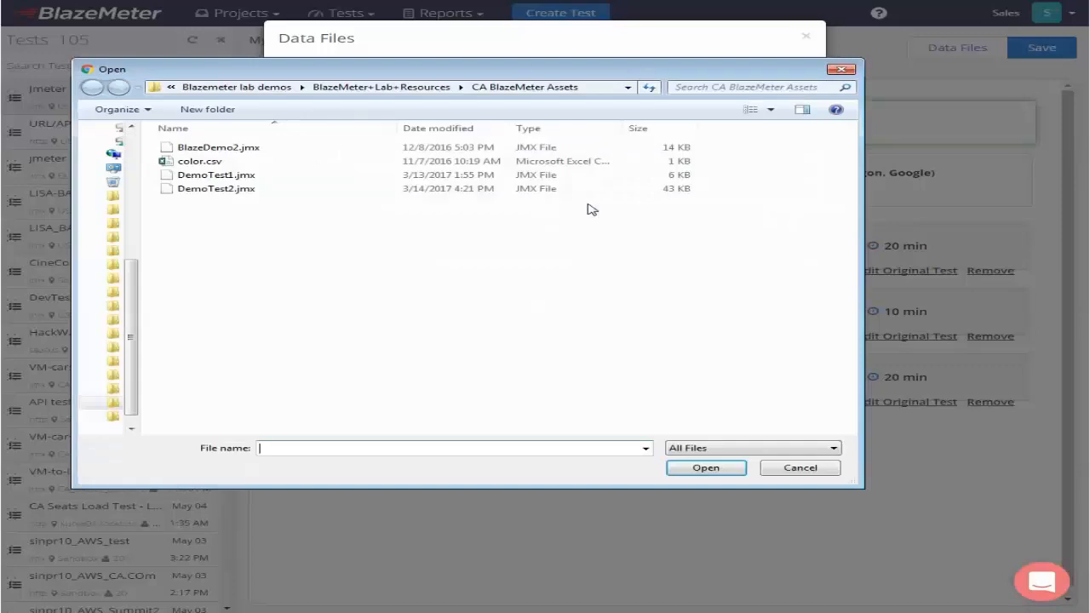
{"action": "left_click", "coordinate": [814, 475]}
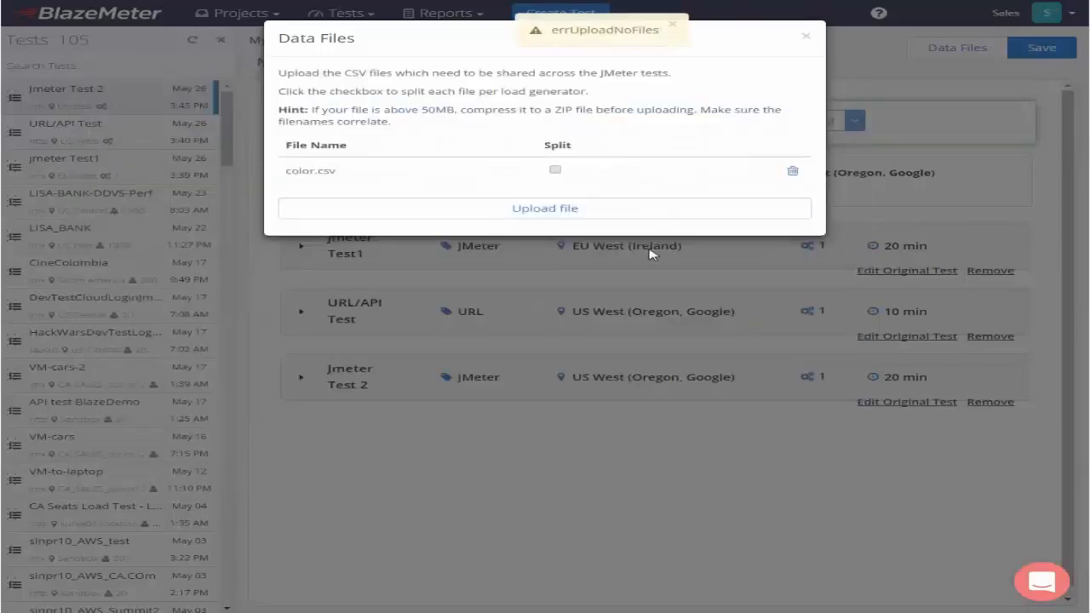
{"action": "left_click", "coordinate": [808, 38]}
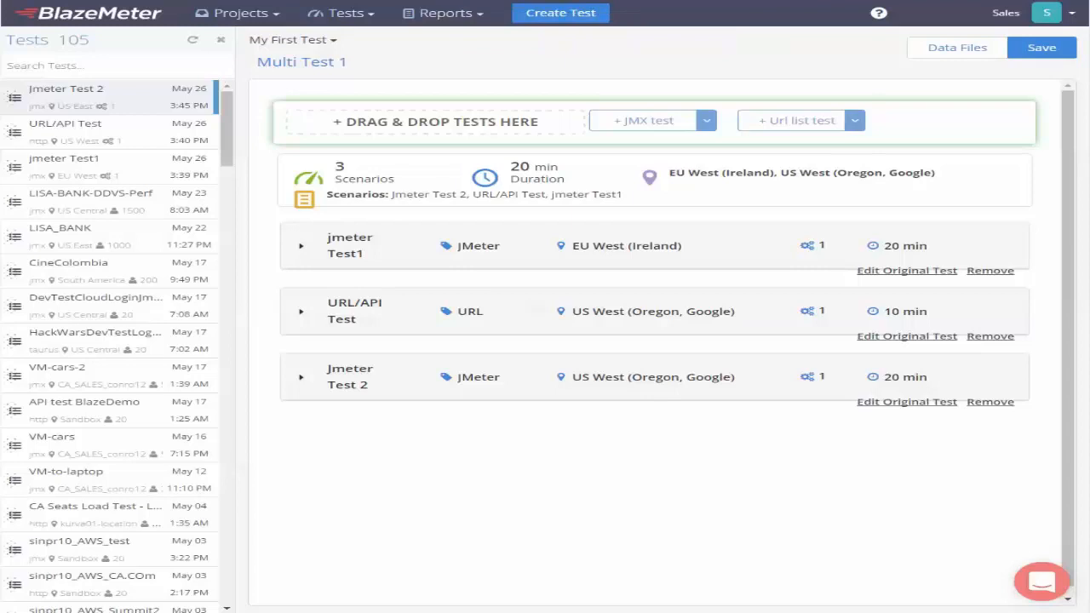
{"action": "left_click", "coordinate": [1045, 51]}
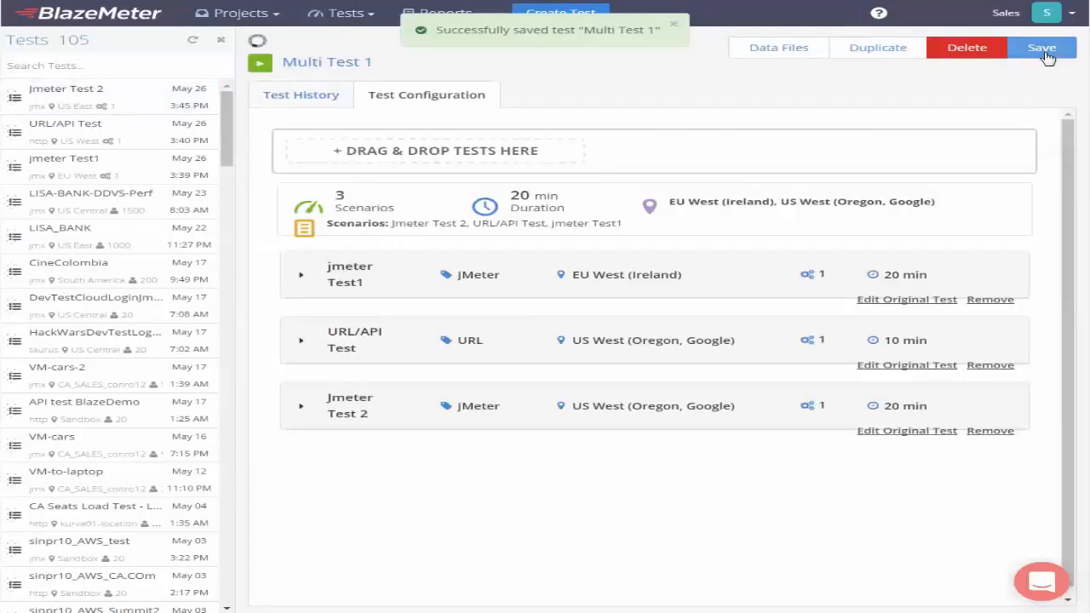
Step: Launch the servers for Multi Test 1 with synchronized start and run the test without waiting for the automatic start
{"action": "left_click", "coordinate": [261, 70]}
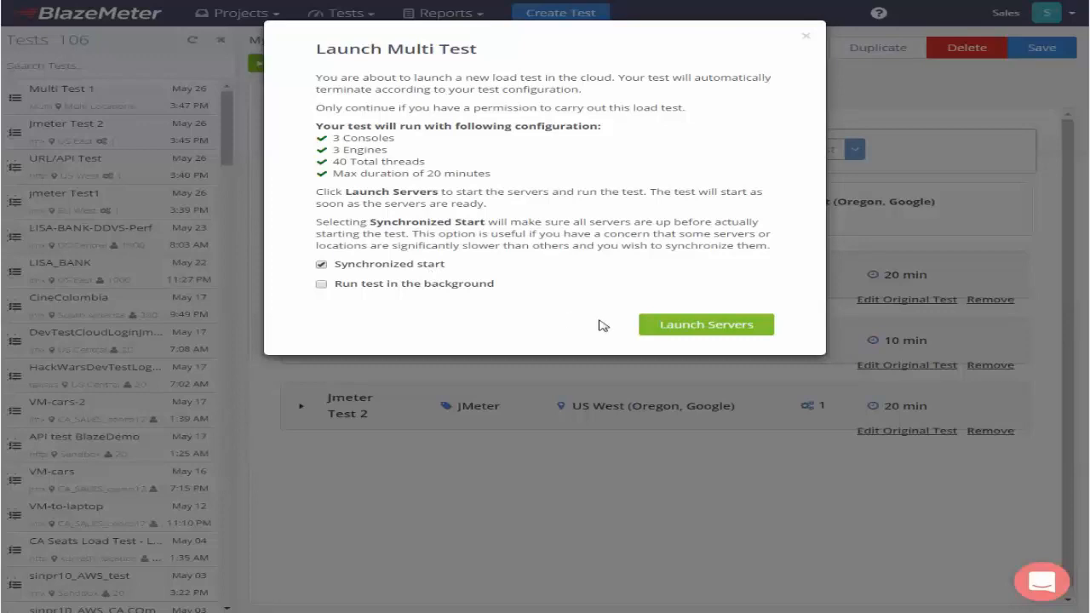
{"action": "left_click", "coordinate": [671, 330]}
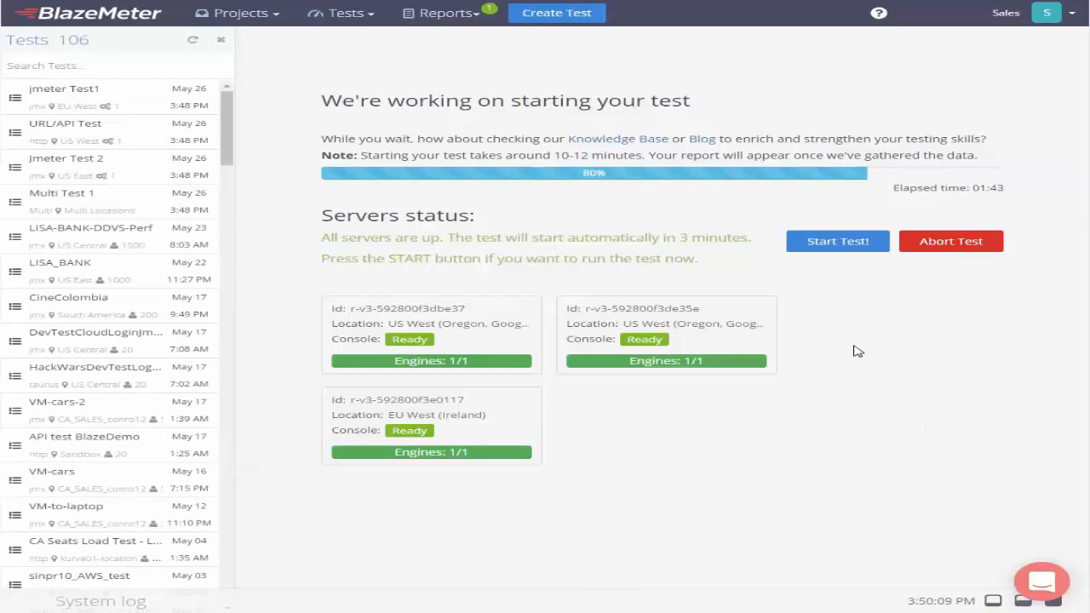
{"action": "left_click", "coordinate": [839, 246]}
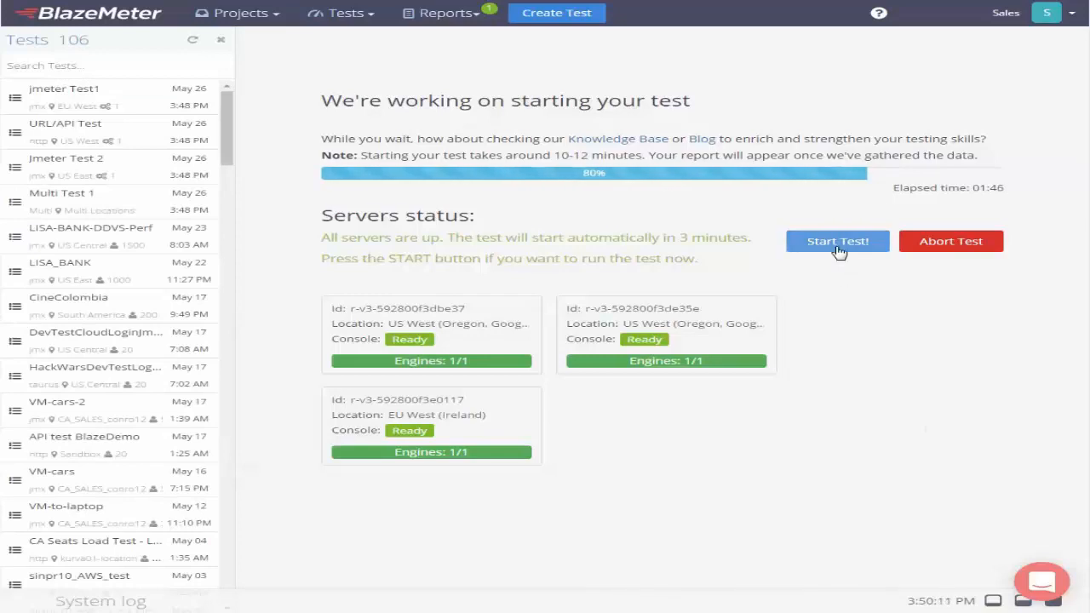
{"action": "left_click", "coordinate": [837, 245]}
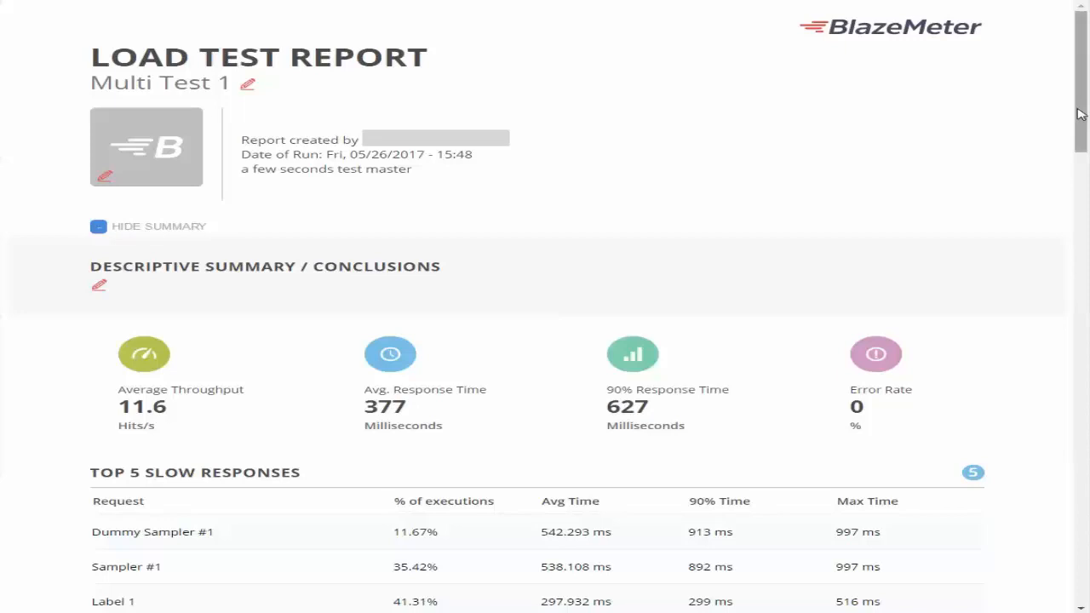
Step: Examine the timeline chart, aggregate report and error report in Multi Test 1's load test report
{"action": "left_click_drag", "start_coordinate": [1080, 114], "coordinate": [1085, 471]}
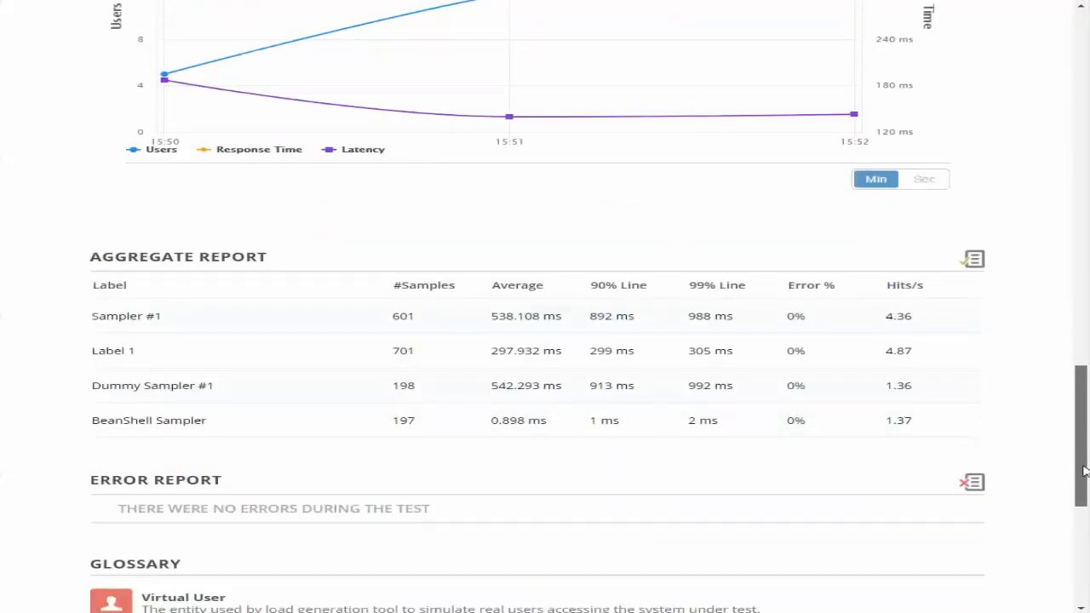
{"action": "left_click_drag", "start_coordinate": [1085, 471], "coordinate": [1085, 451]}
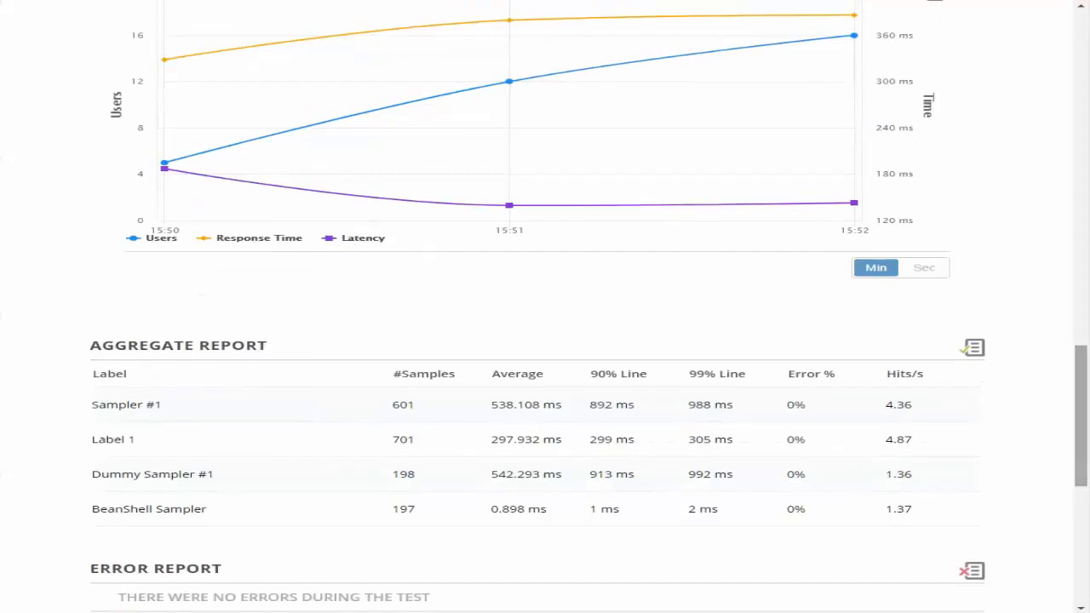